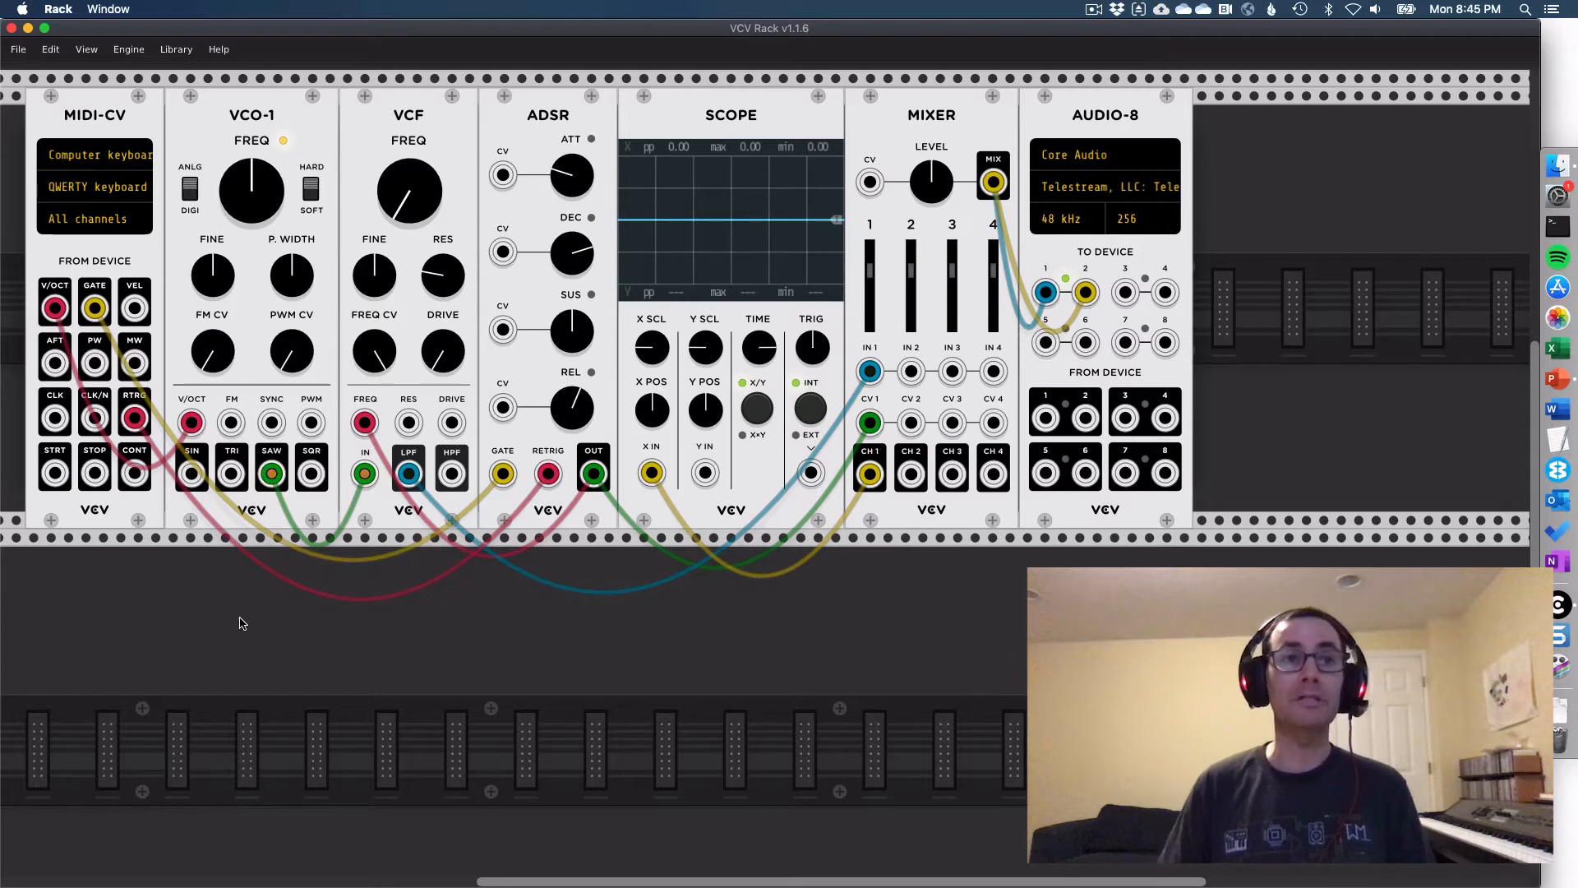
- Add a VCV SEQ-3 module in the row below VCO-1 and delete the MIDI-CV module
right_click(243, 623)
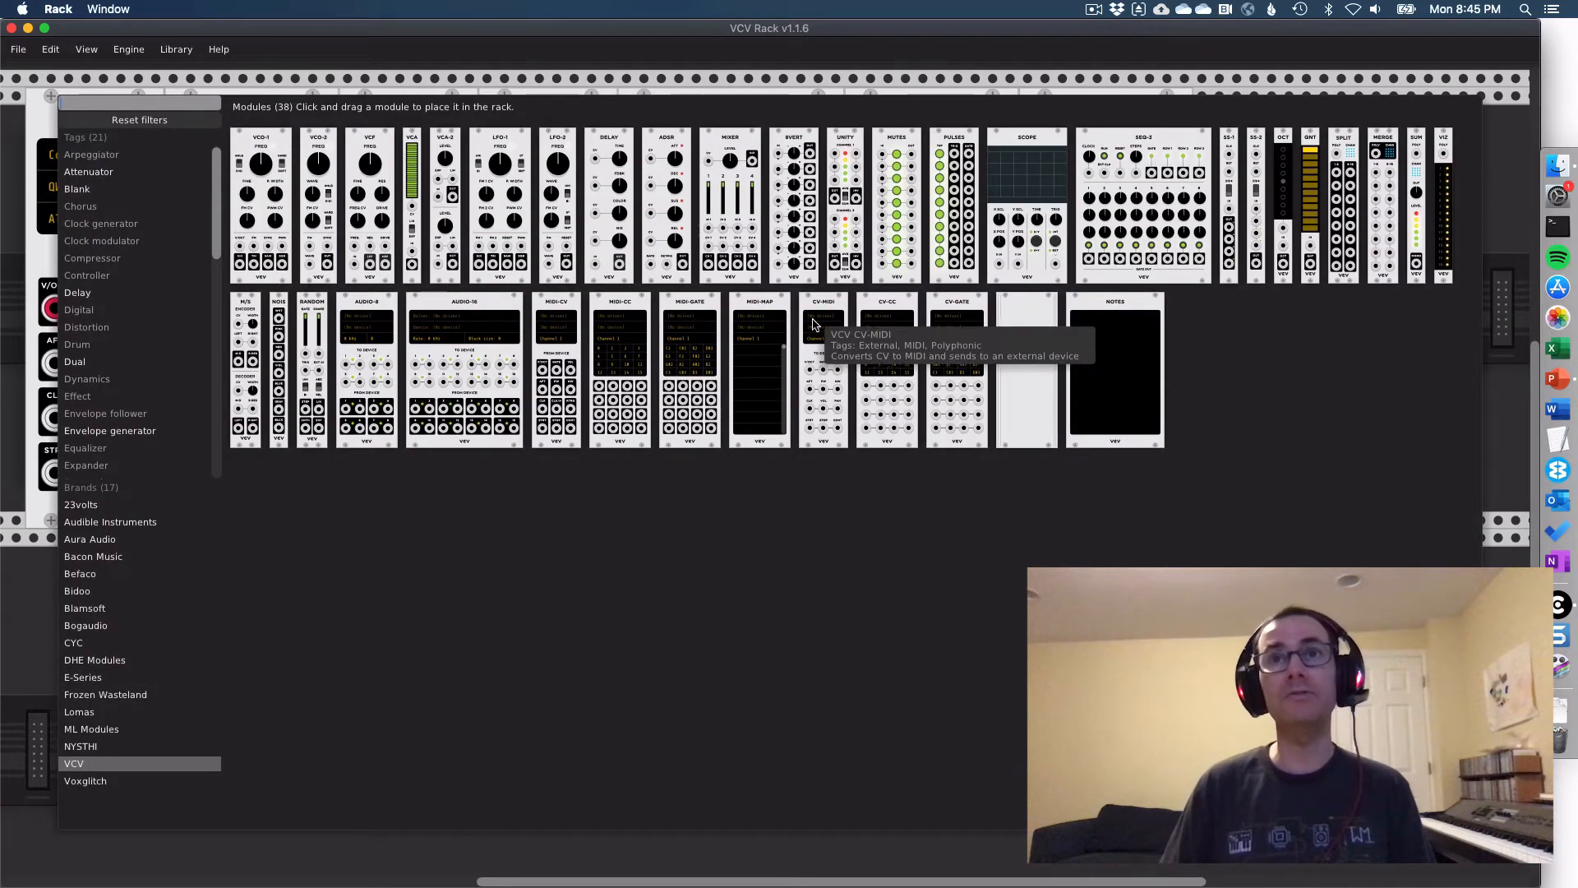
left_click_drag(1142, 154, 353, 605)
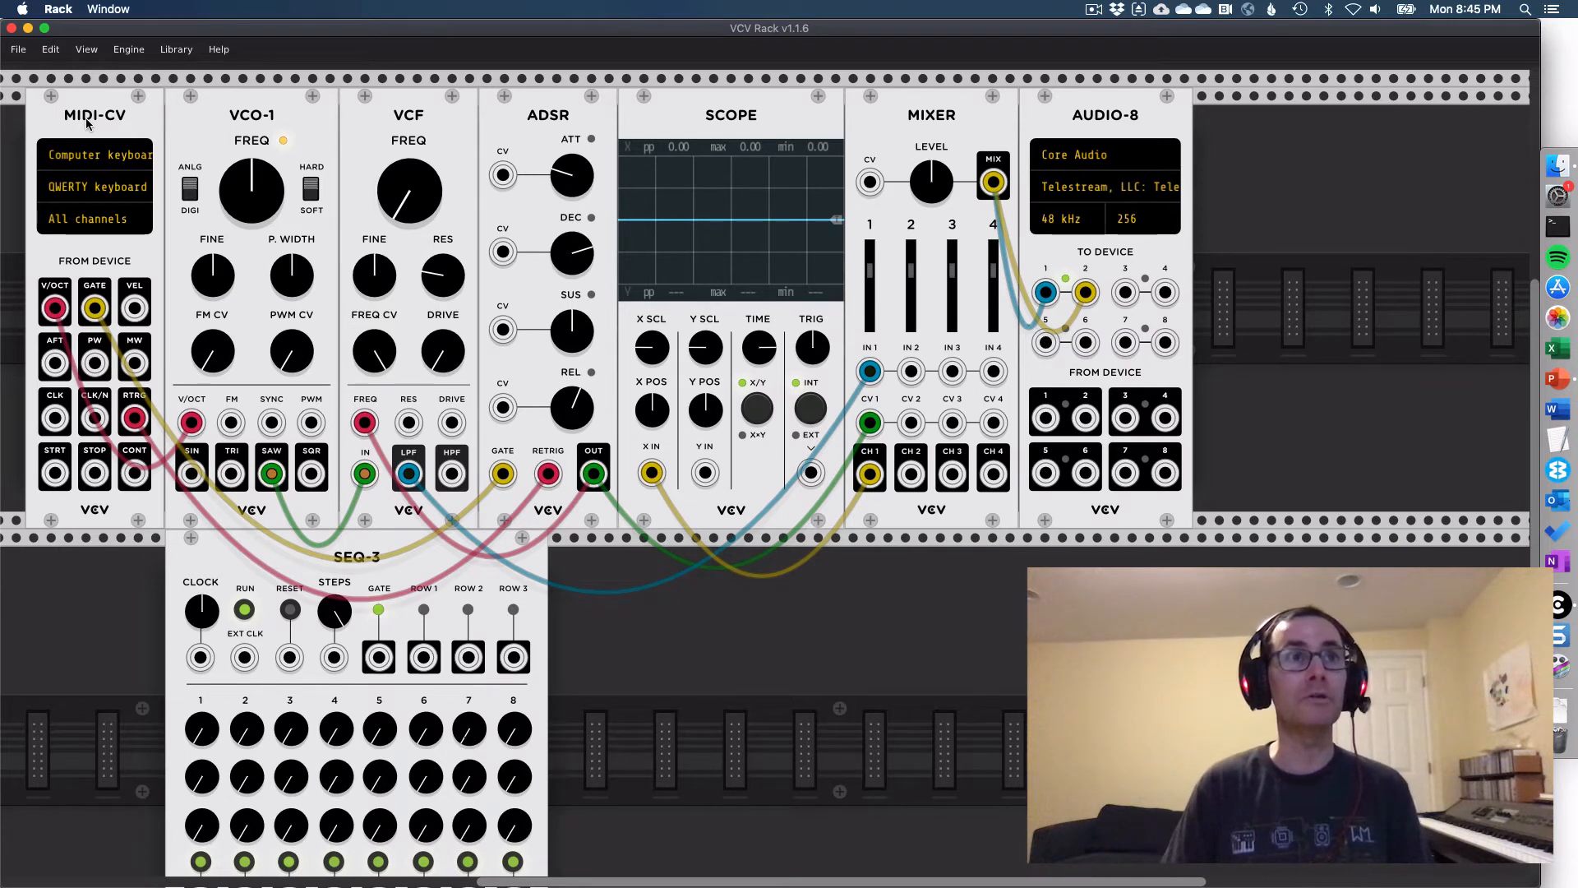
key("Delete")
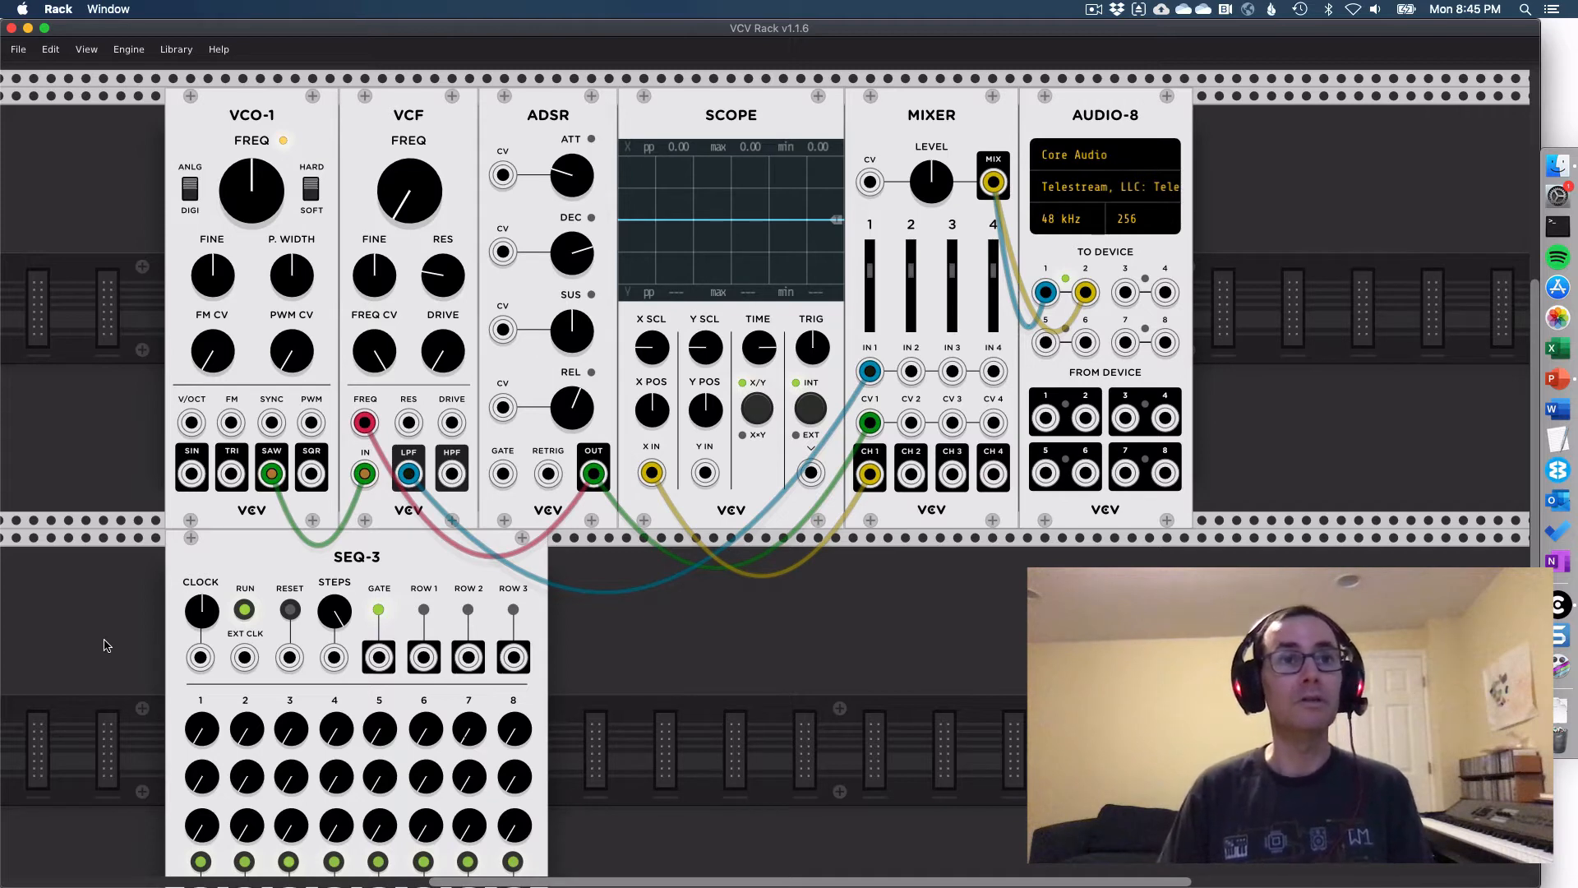
- Patch SEQ-3's ROW 1 output to VCO-1's V/OCT, and reroute that cable to the Scope's X IN in place of the Mixer cable
scroll(206, 646, "down", 3)
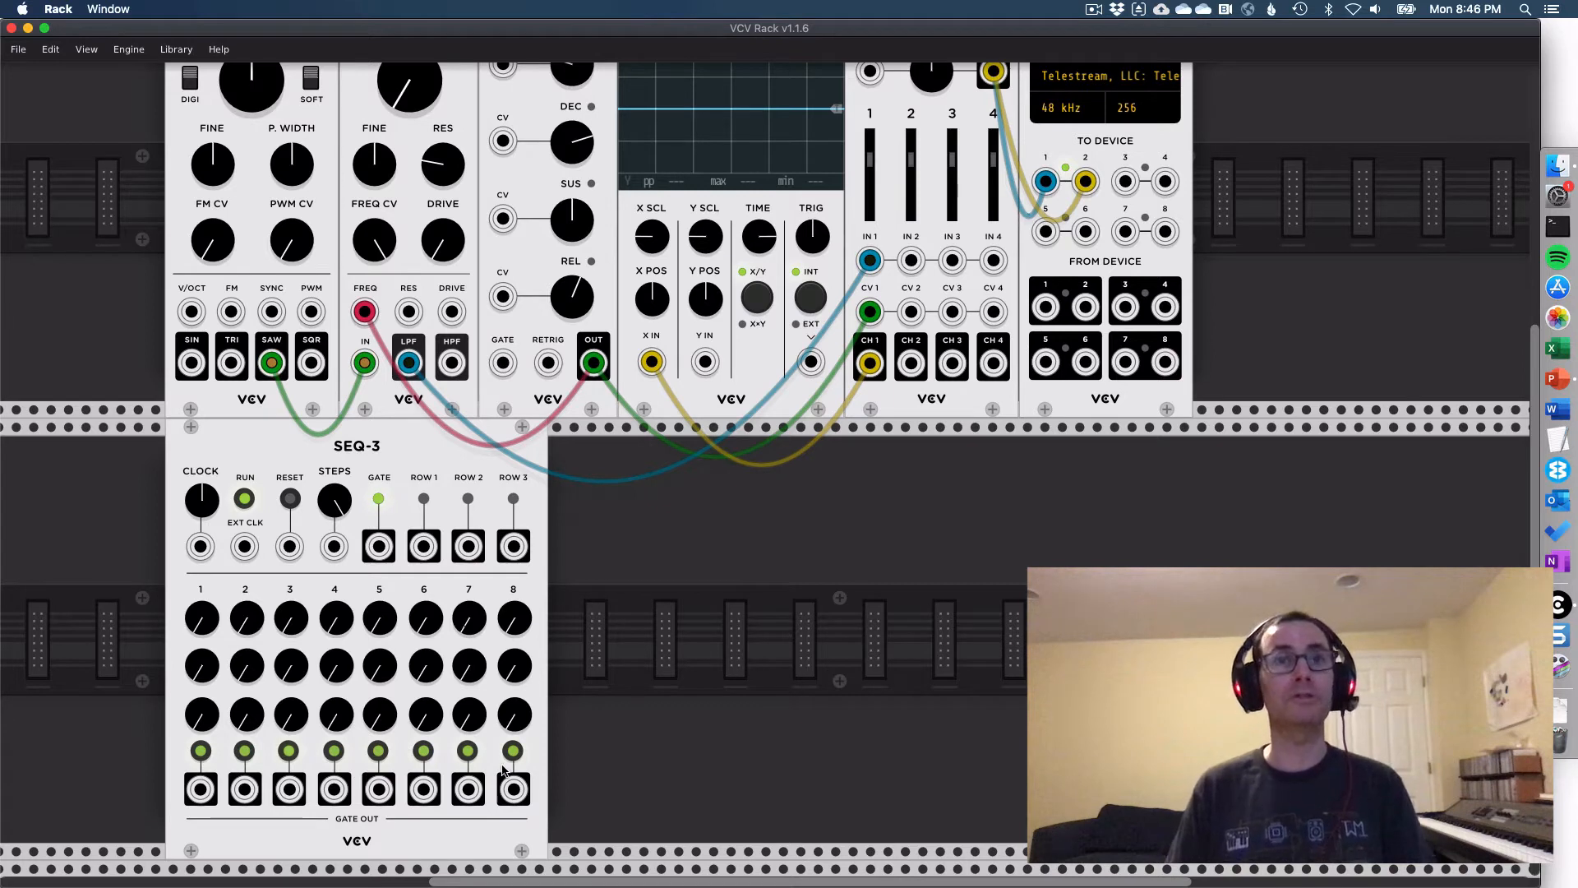
scroll(670, 728, "up", 1)
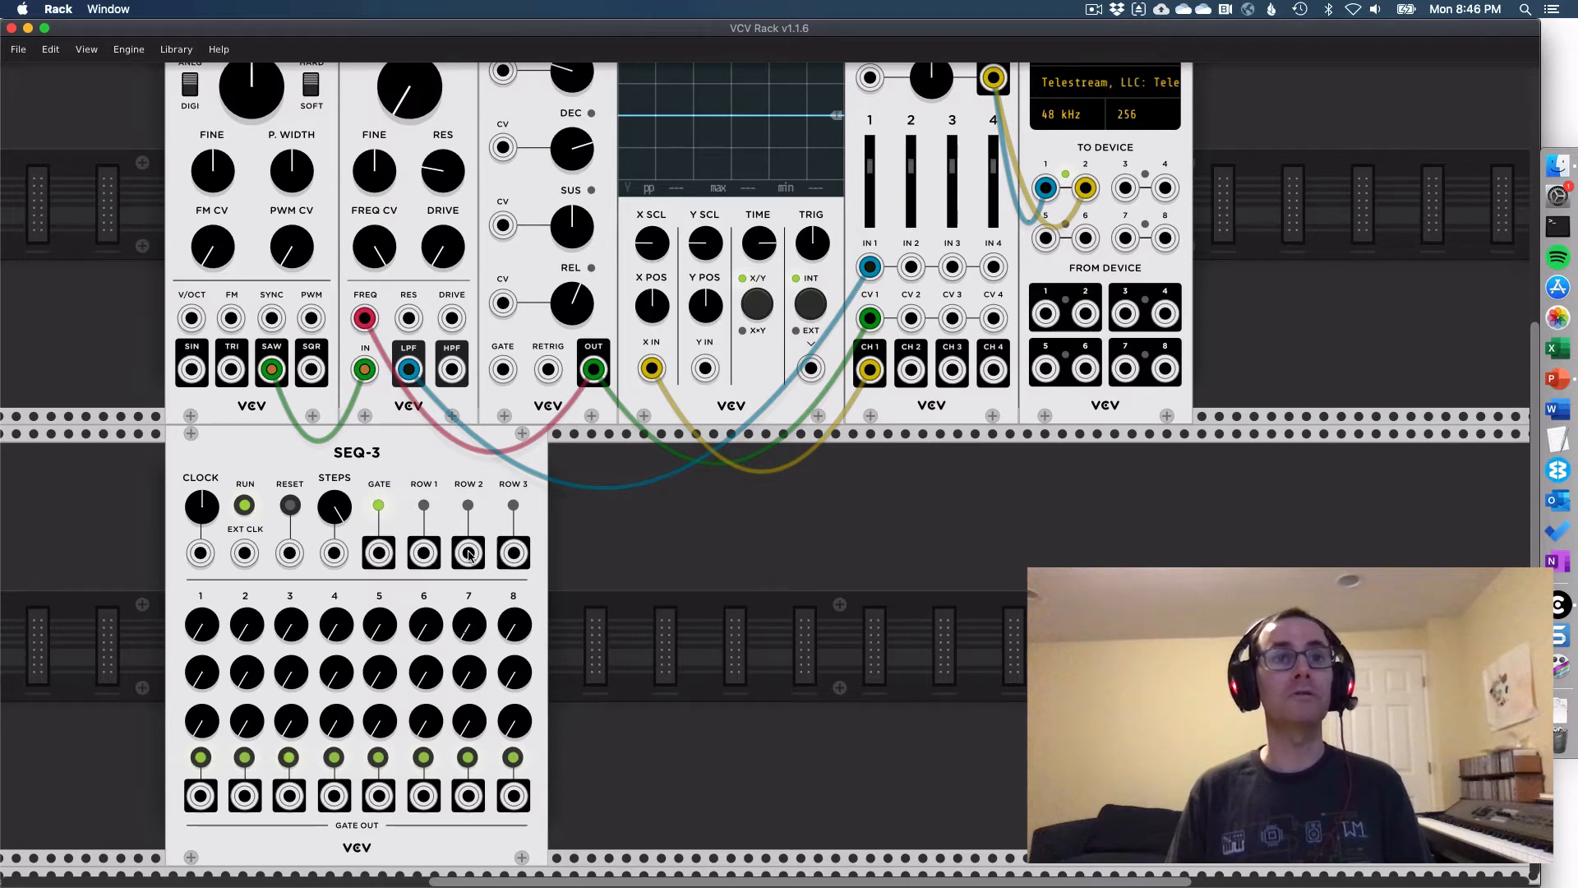
scroll(164, 603, "up", 2)
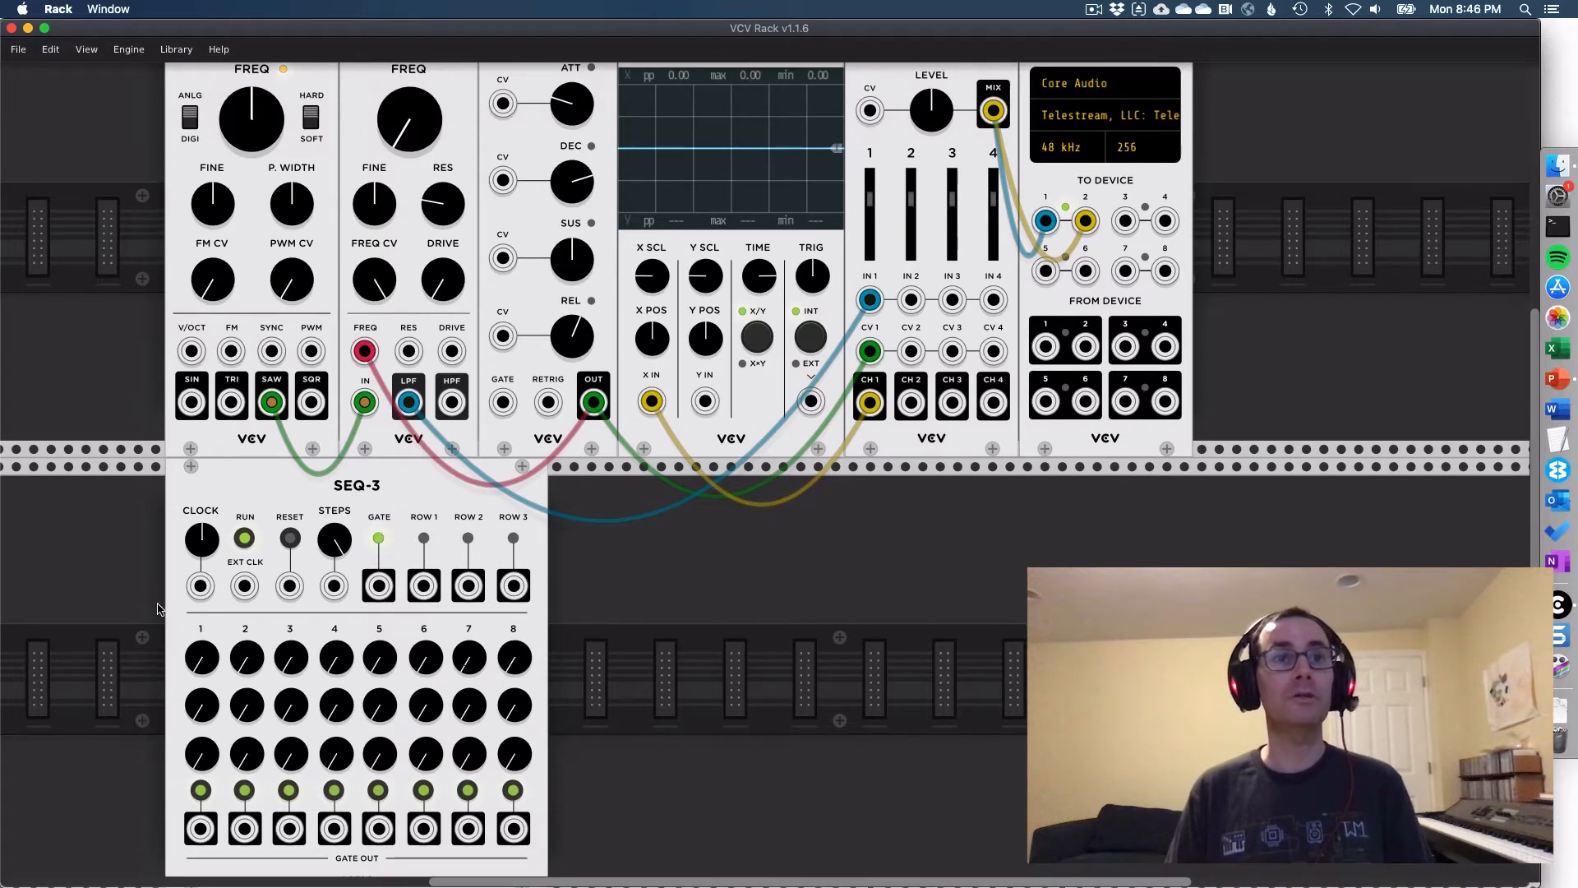
left_click_drag(423, 585, 184, 358)
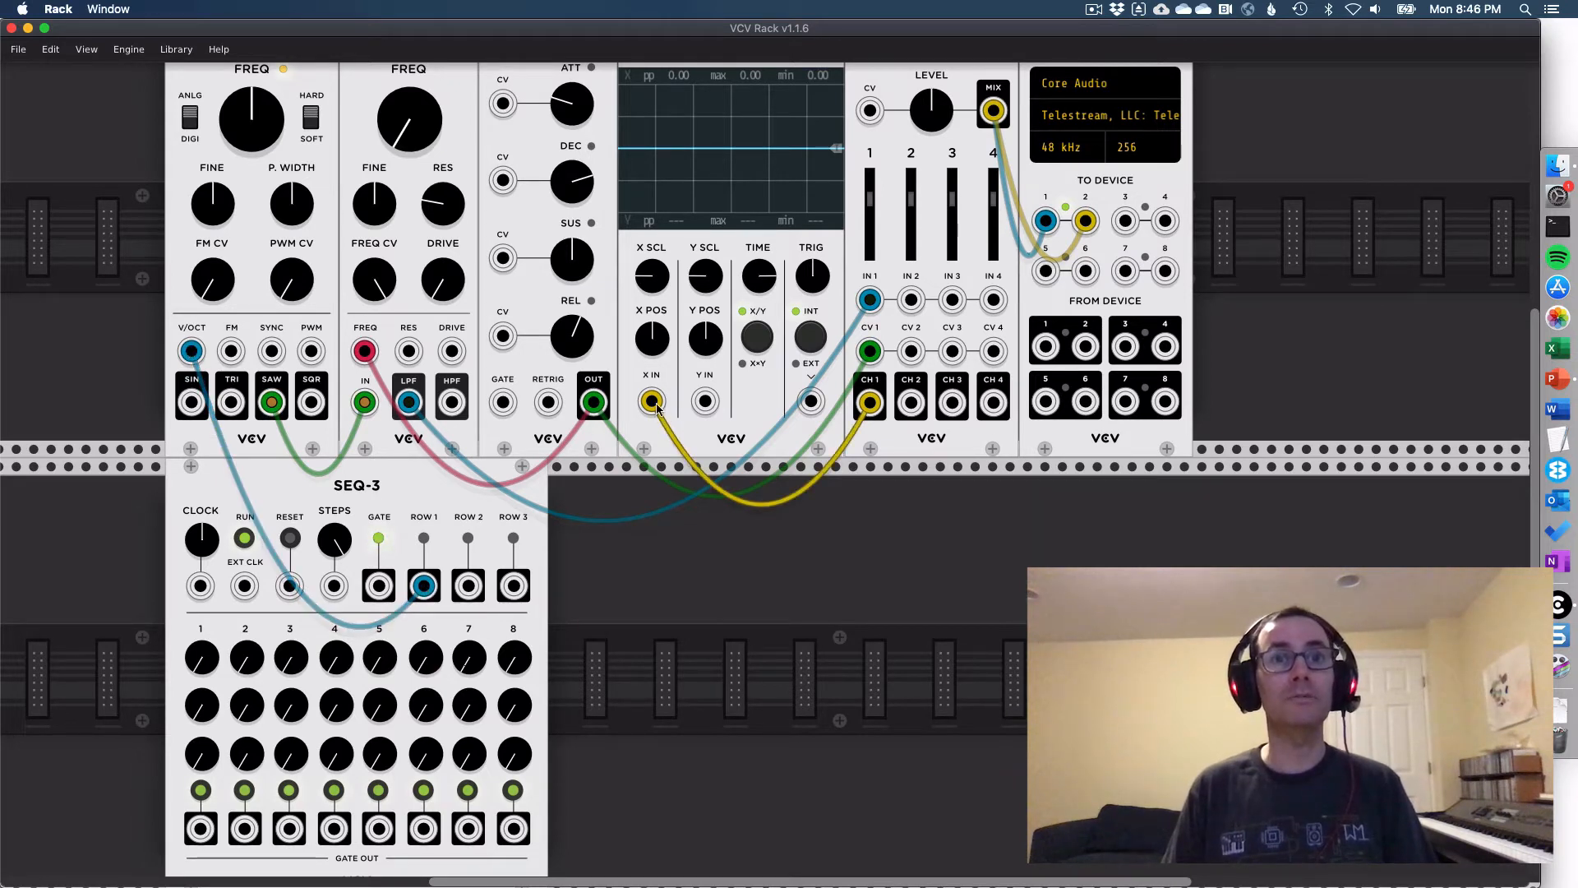
left_click_drag(651, 402, 707, 585)
mouse_move(190, 351)
left_mouse_down()
mouse_move(608, 444)
mouse_move(651, 402)
left_mouse_up()
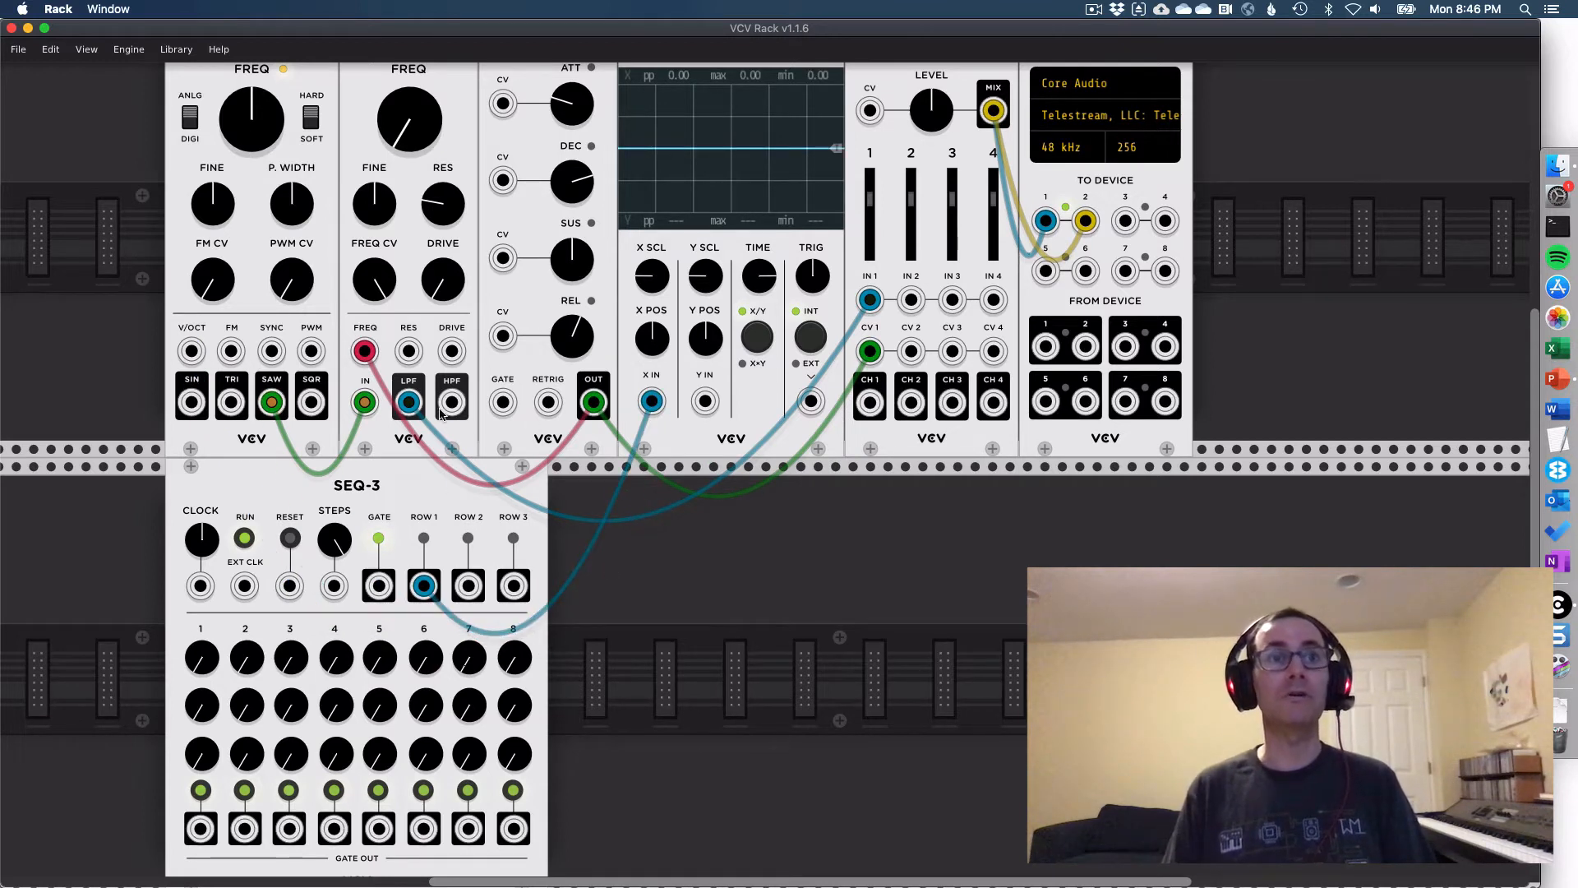
- Raise the first-row knobs of steps 4, 5 and 6 on SEQ-3, with step 6 at 7.14
left_click_drag(335, 657, 334, 641)
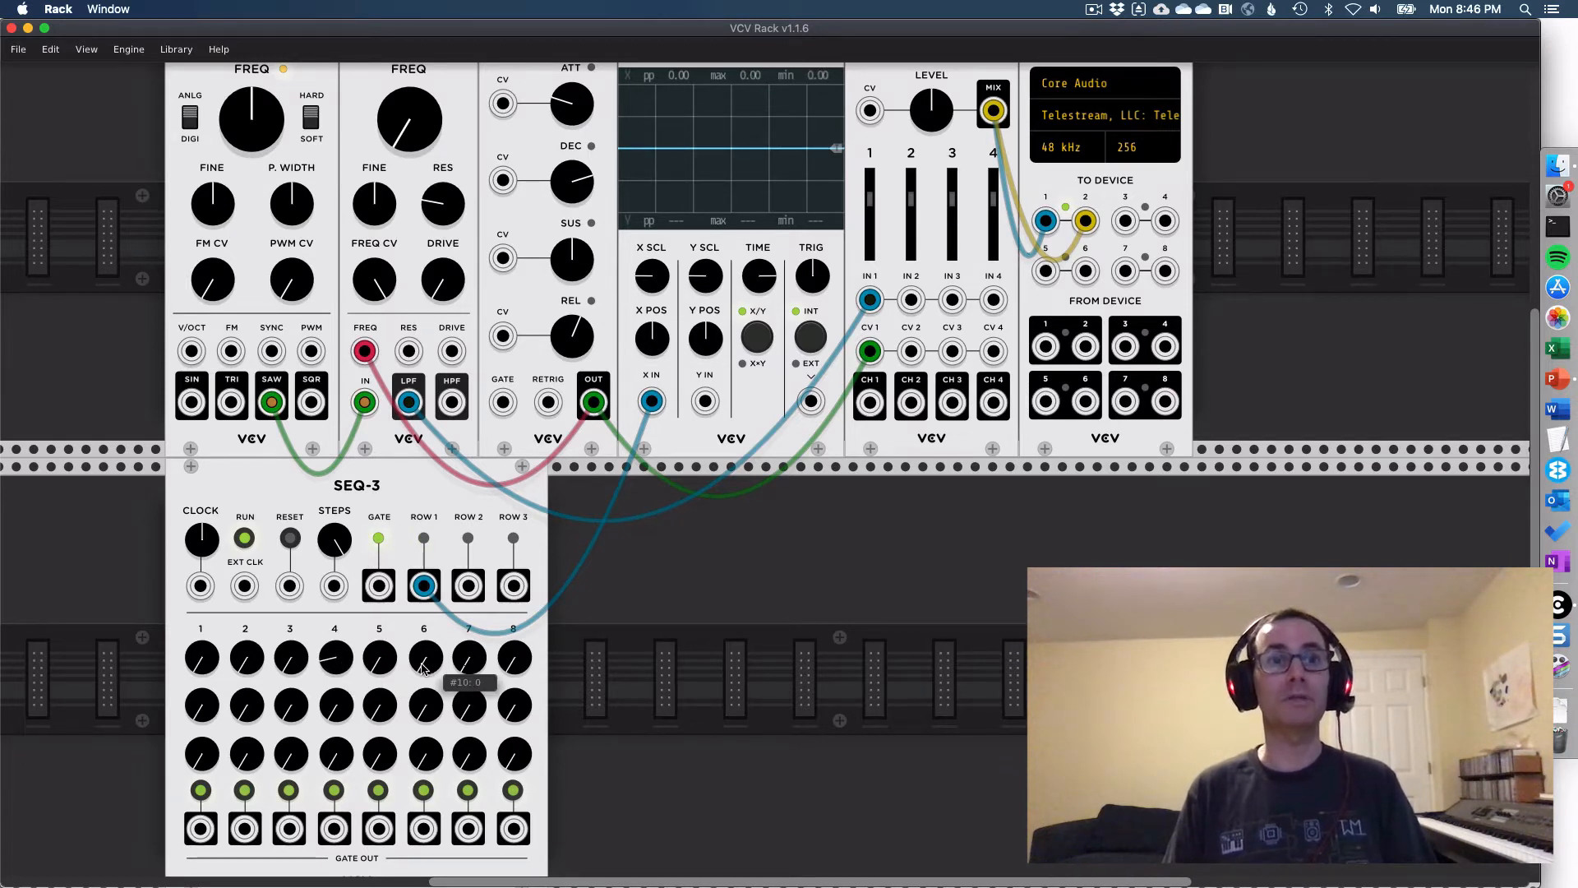
left_click_drag(379, 661, 379, 633)
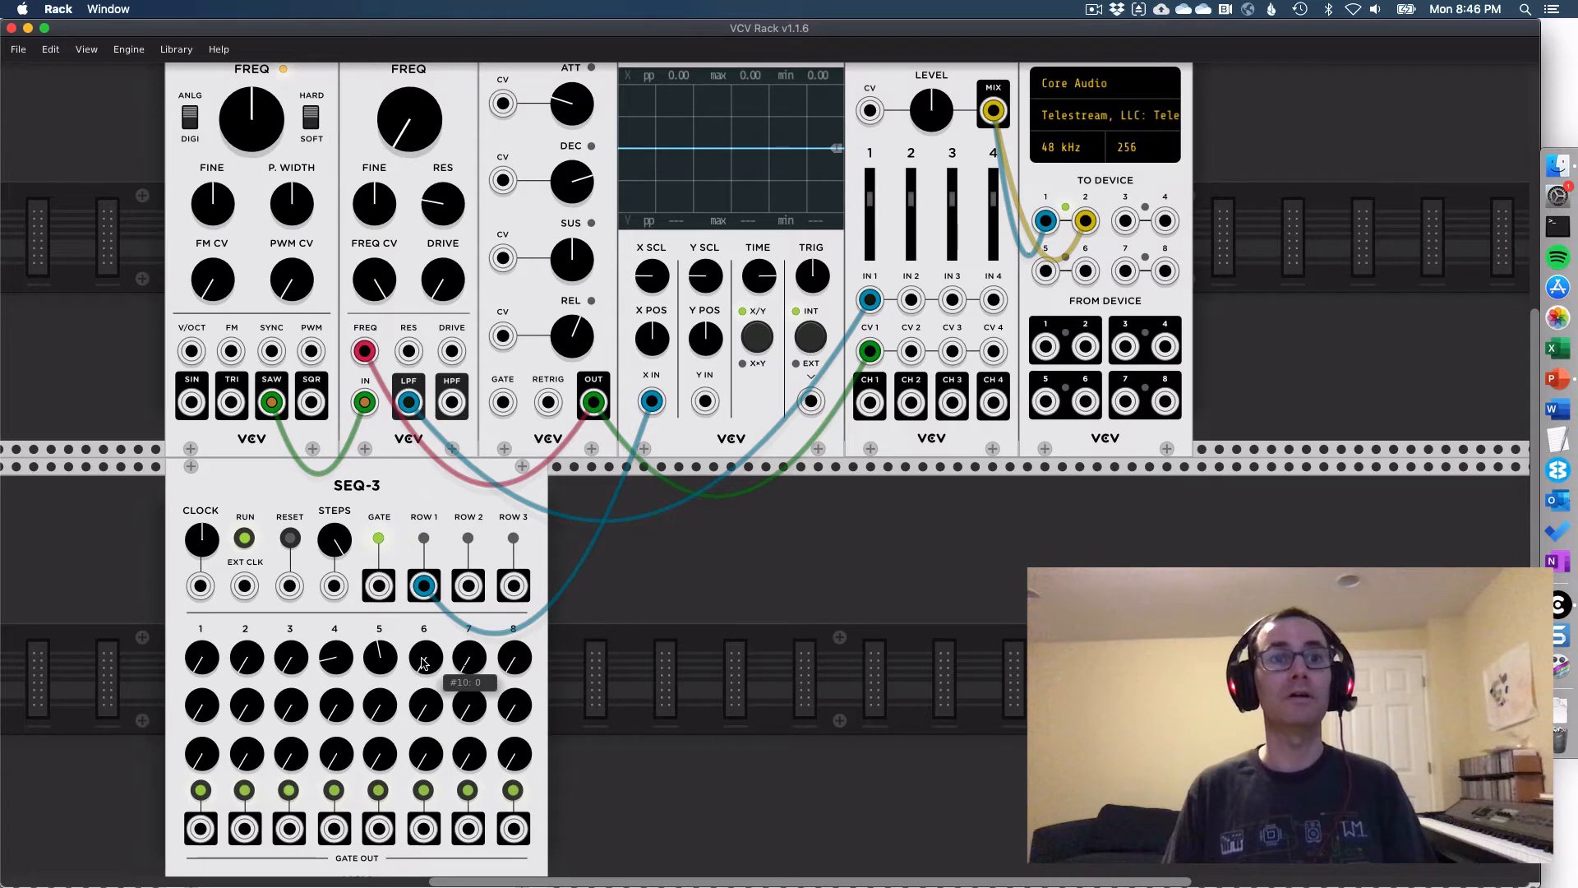
mouse_move(424, 665)
left_mouse_down()
mouse_move(424, 649)
mouse_move(427, 685)
left_mouse_up()
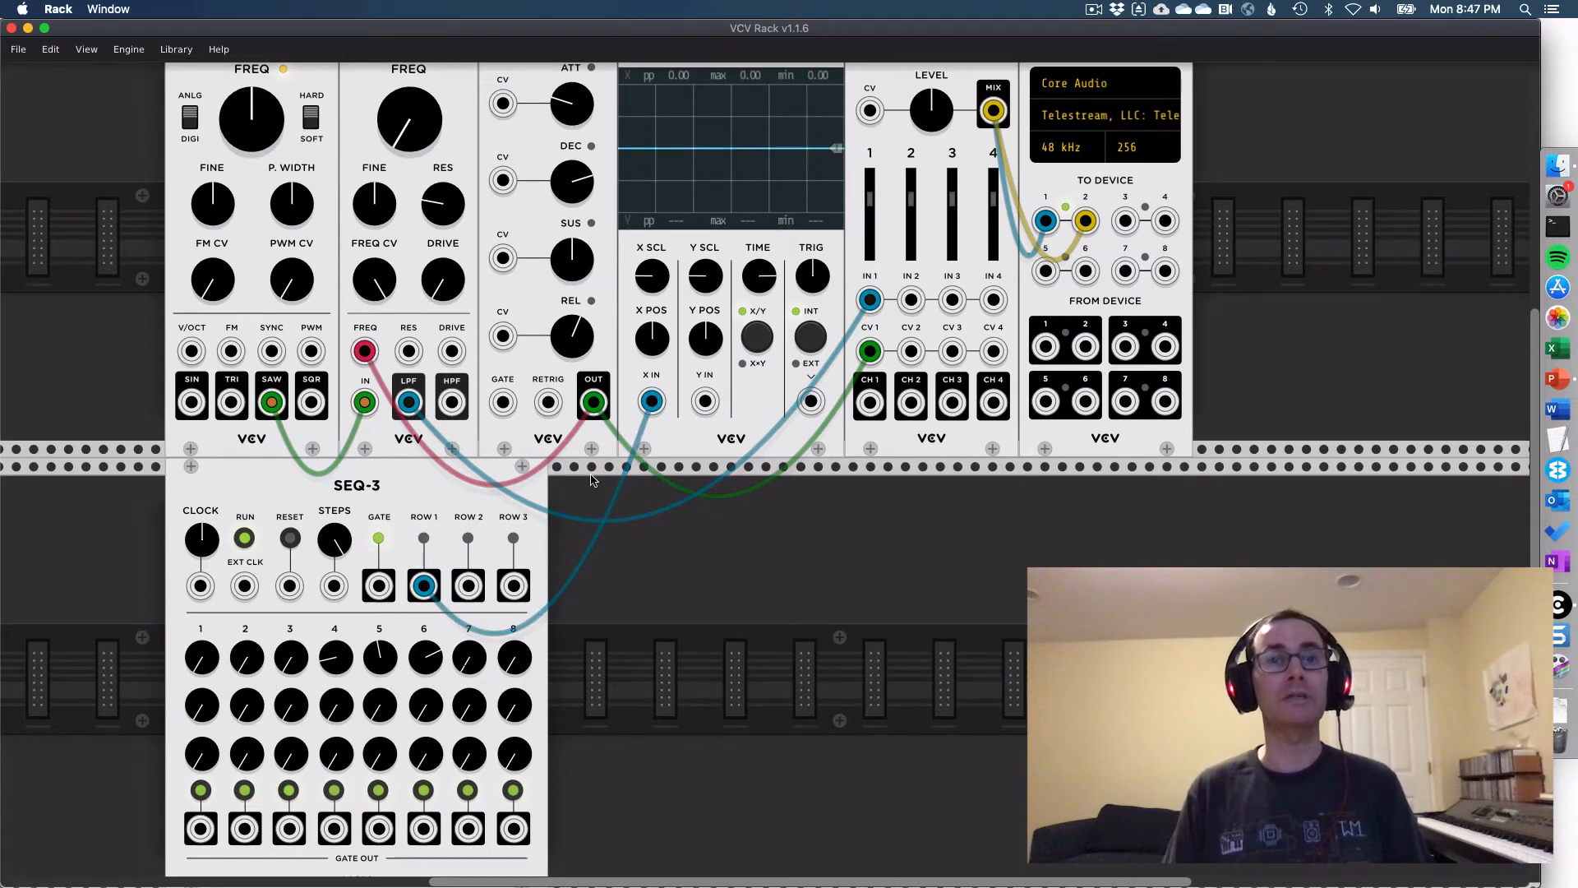
- Move the ROW 1 cable from the Scope to VCO-1's V/OCT input and connect SEQ-3's GATE output to the ADSR's GATE input
left_click_drag(651, 401, 189, 352)
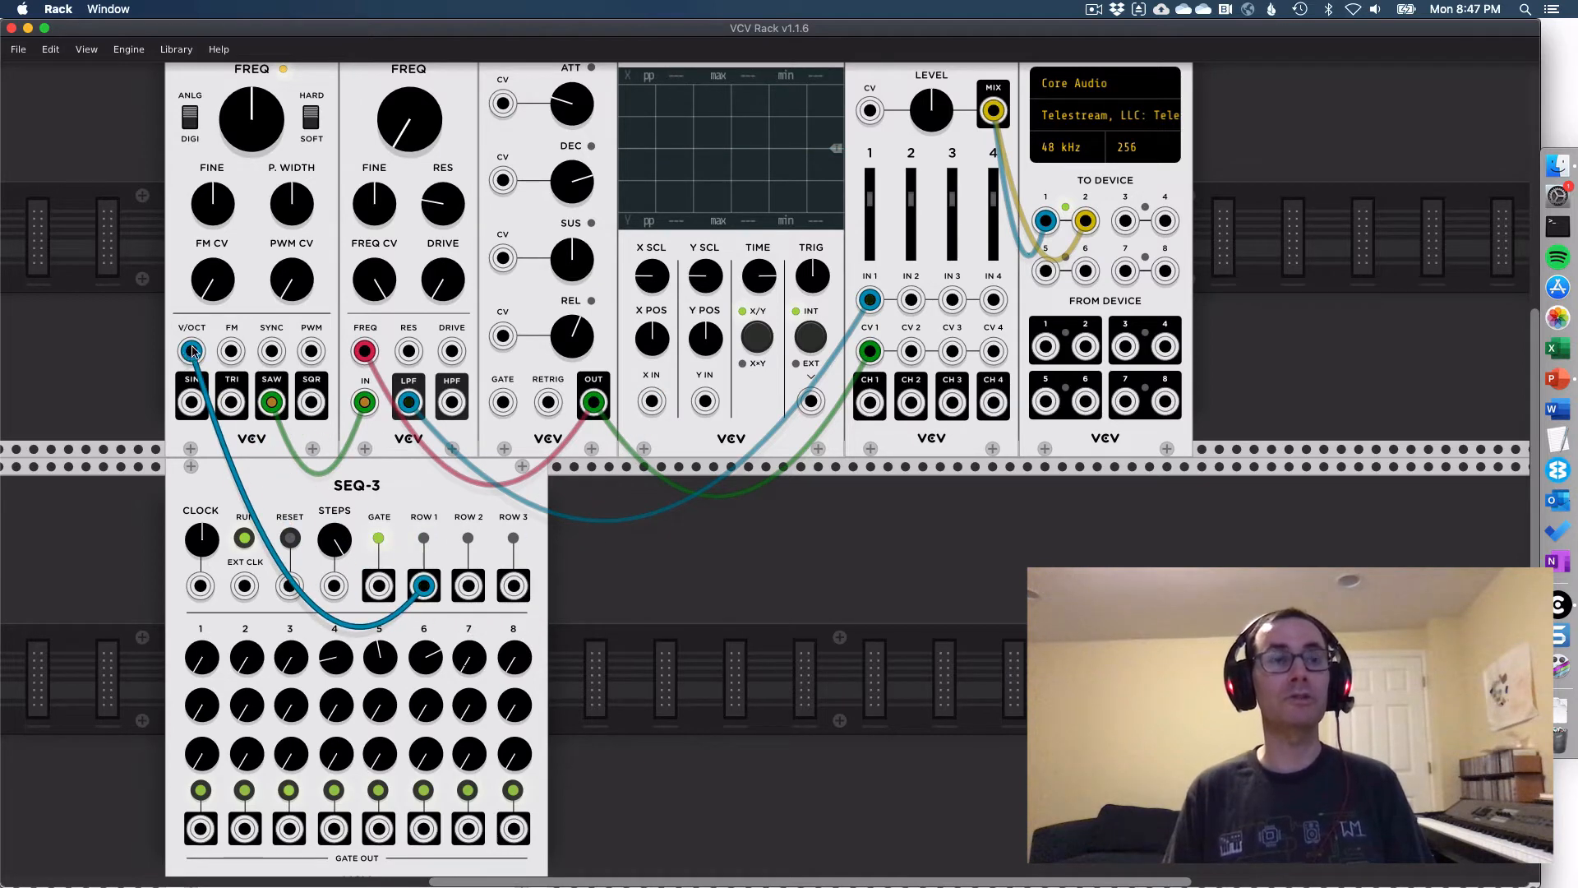
scroll(276, 75, "up", 2)
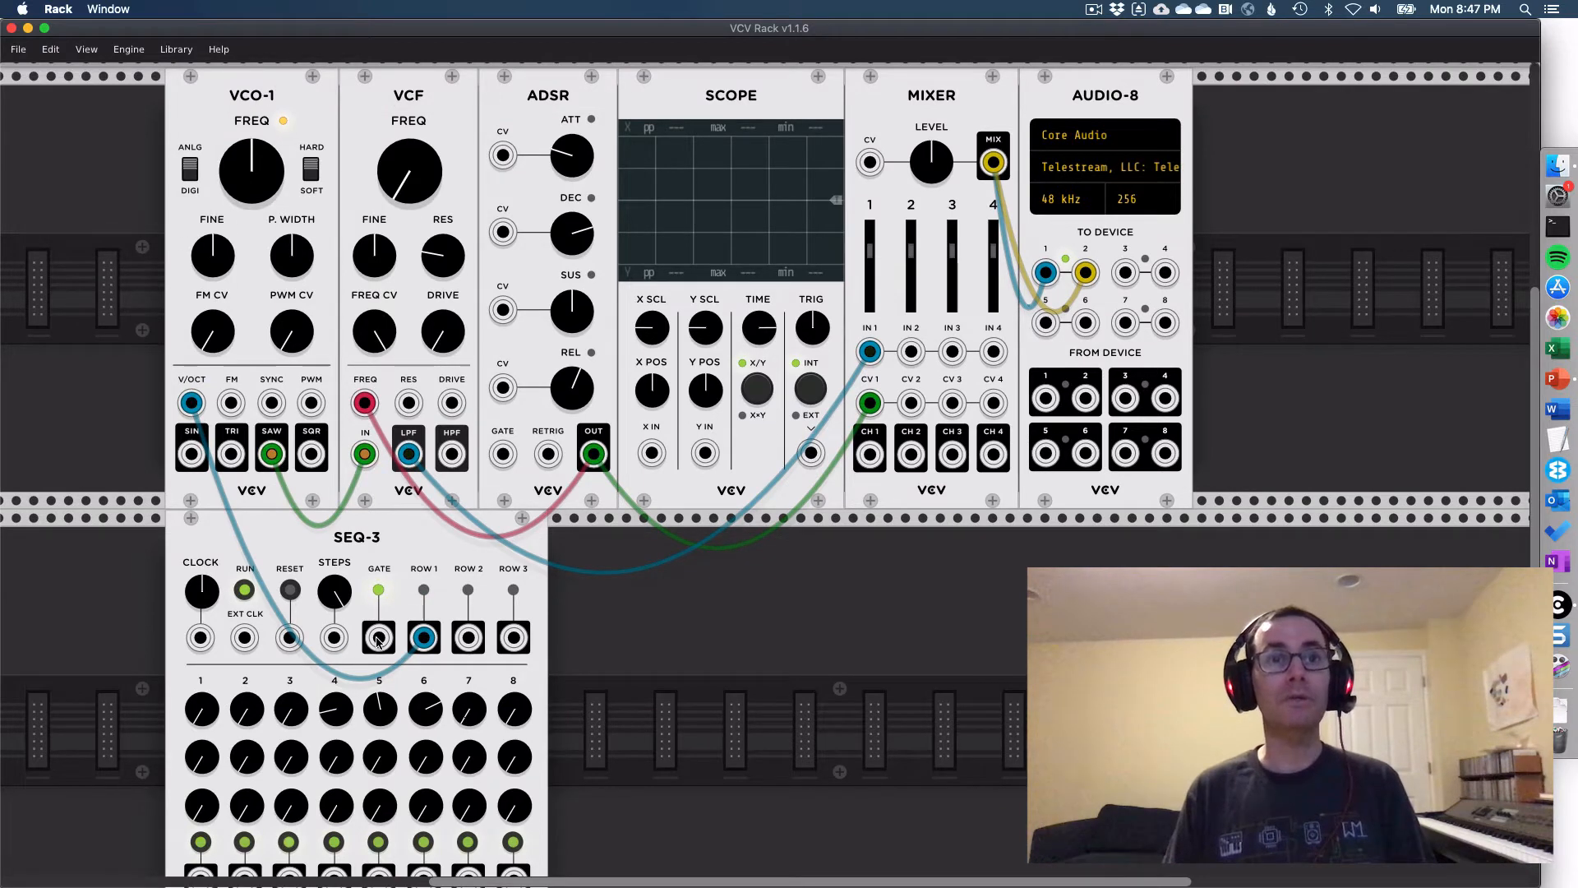
left_click_drag(378, 640, 504, 456)
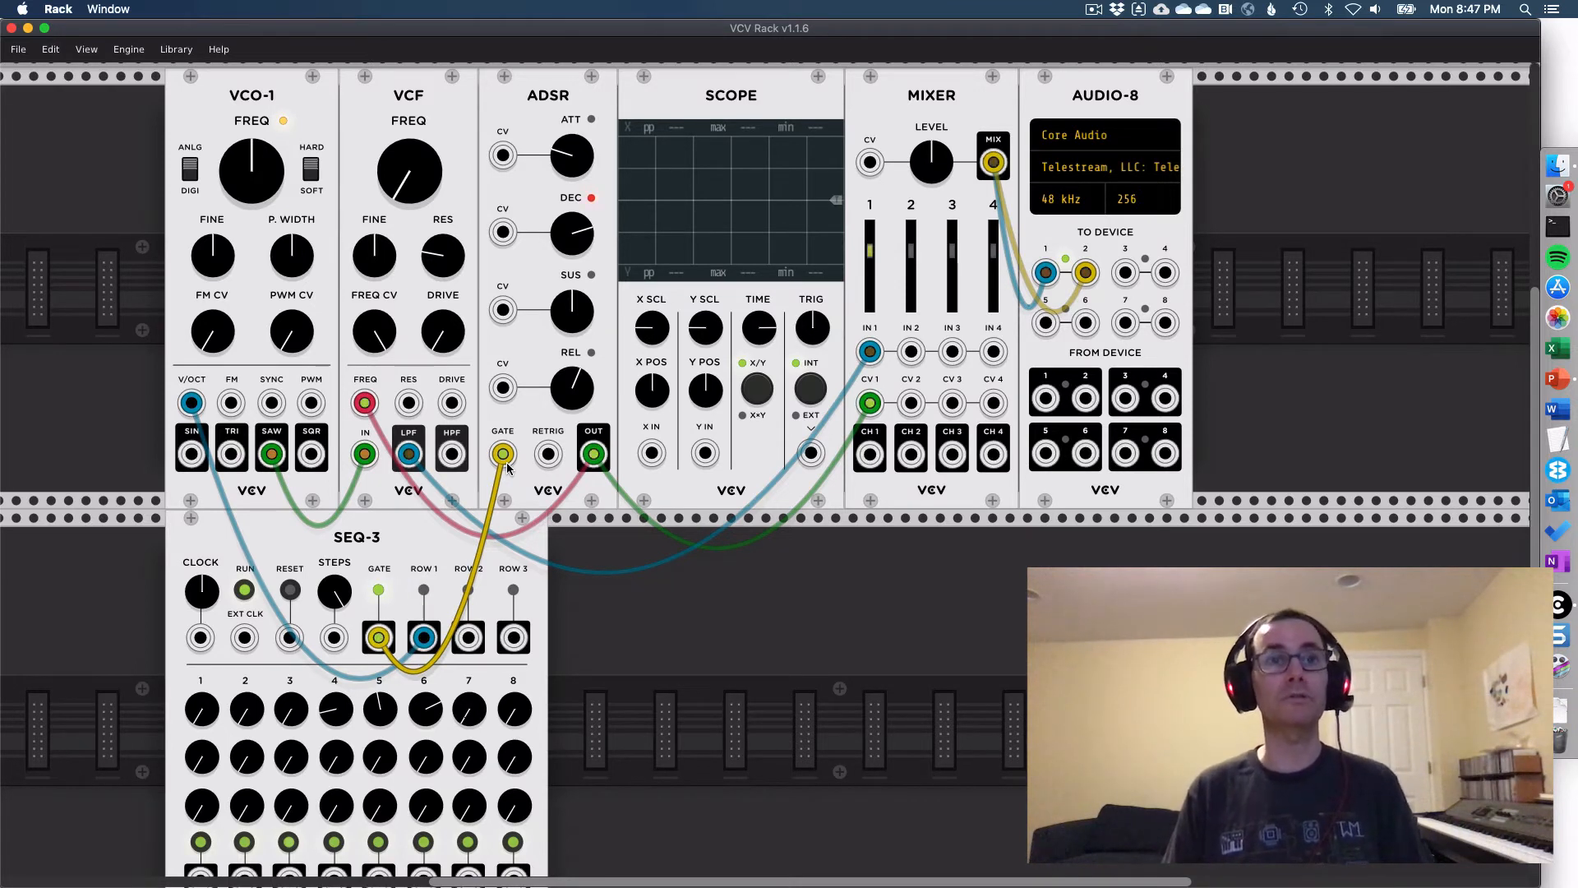
- Lower the Mixer level and raise SEQ-3's first-row knobs for steps 7, 8, 3, 2 and 1, with step 3 at 5.25
left_click_drag(931, 161, 931, 222)
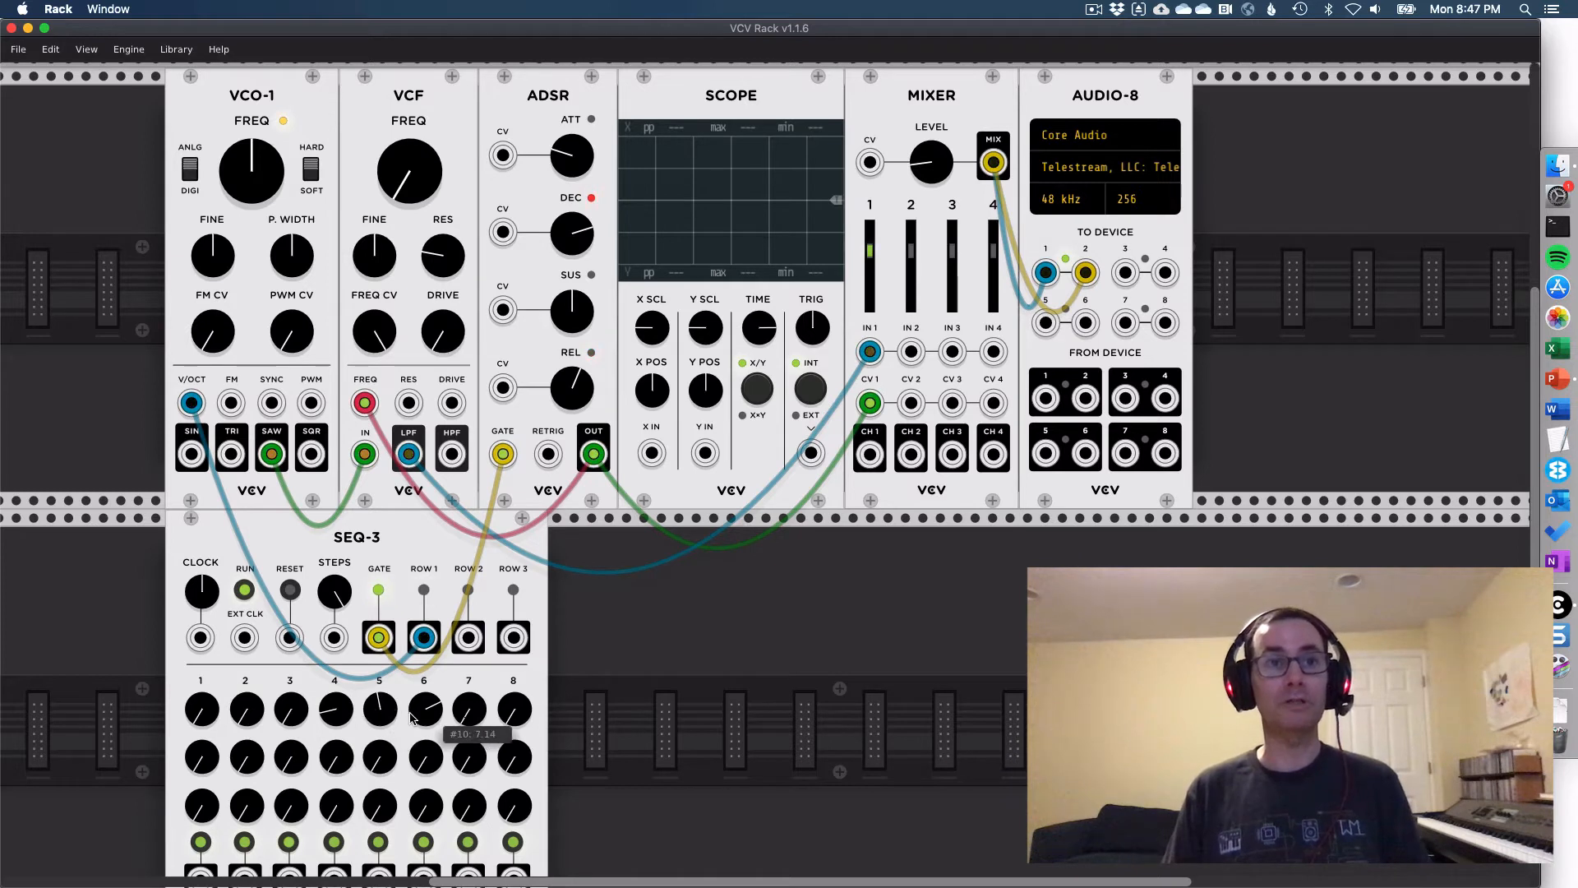
left_click_drag(471, 714, 471, 646)
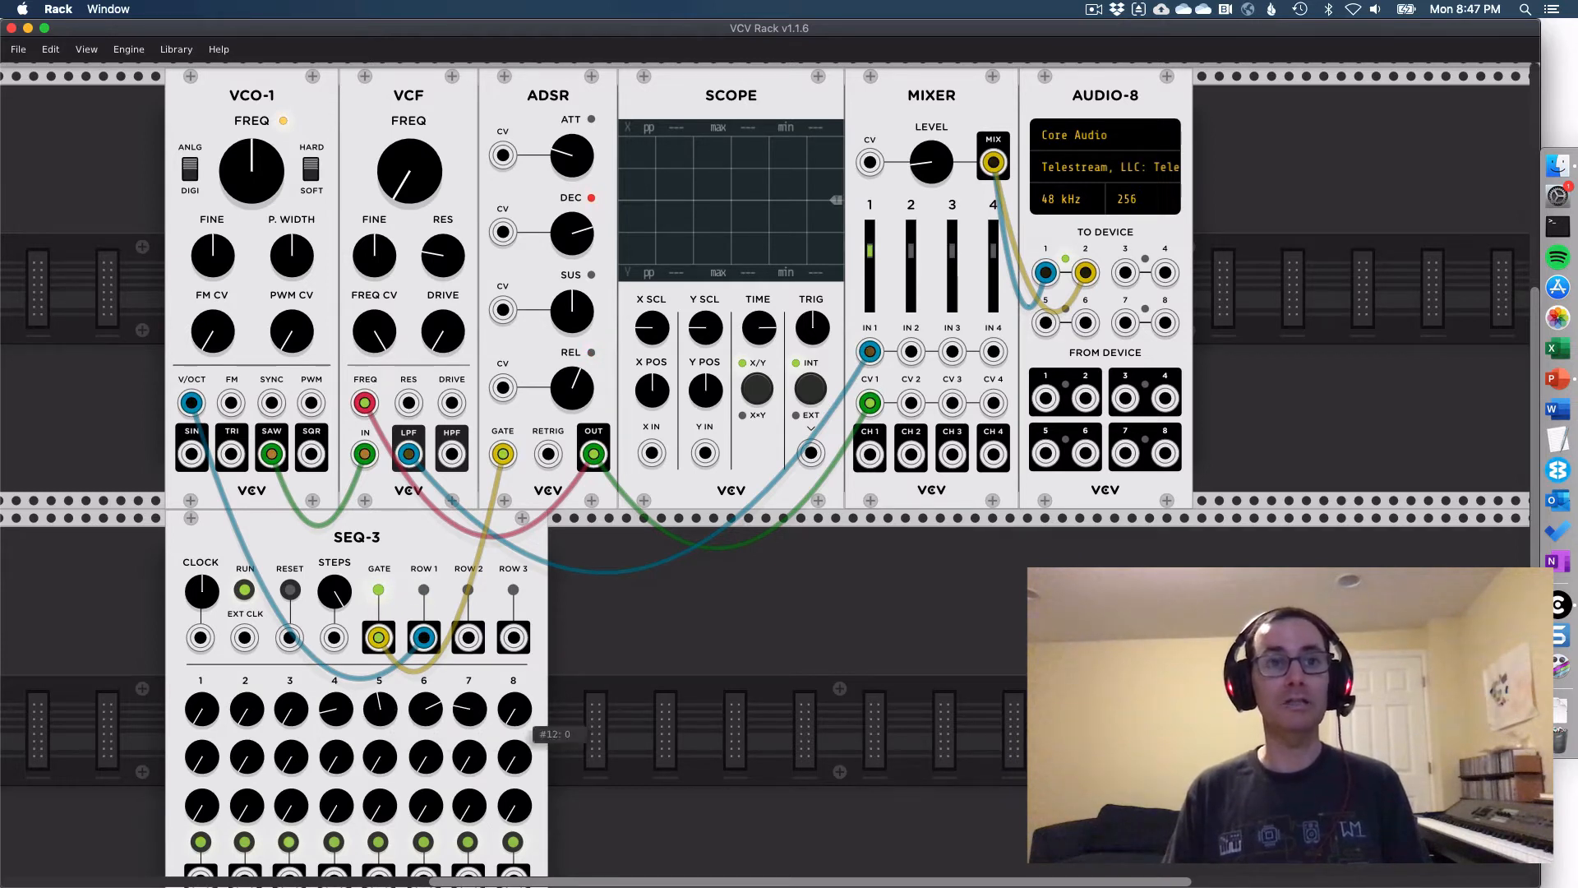
left_click_drag(520, 715, 521, 654)
left_click_drag(296, 714, 296, 567)
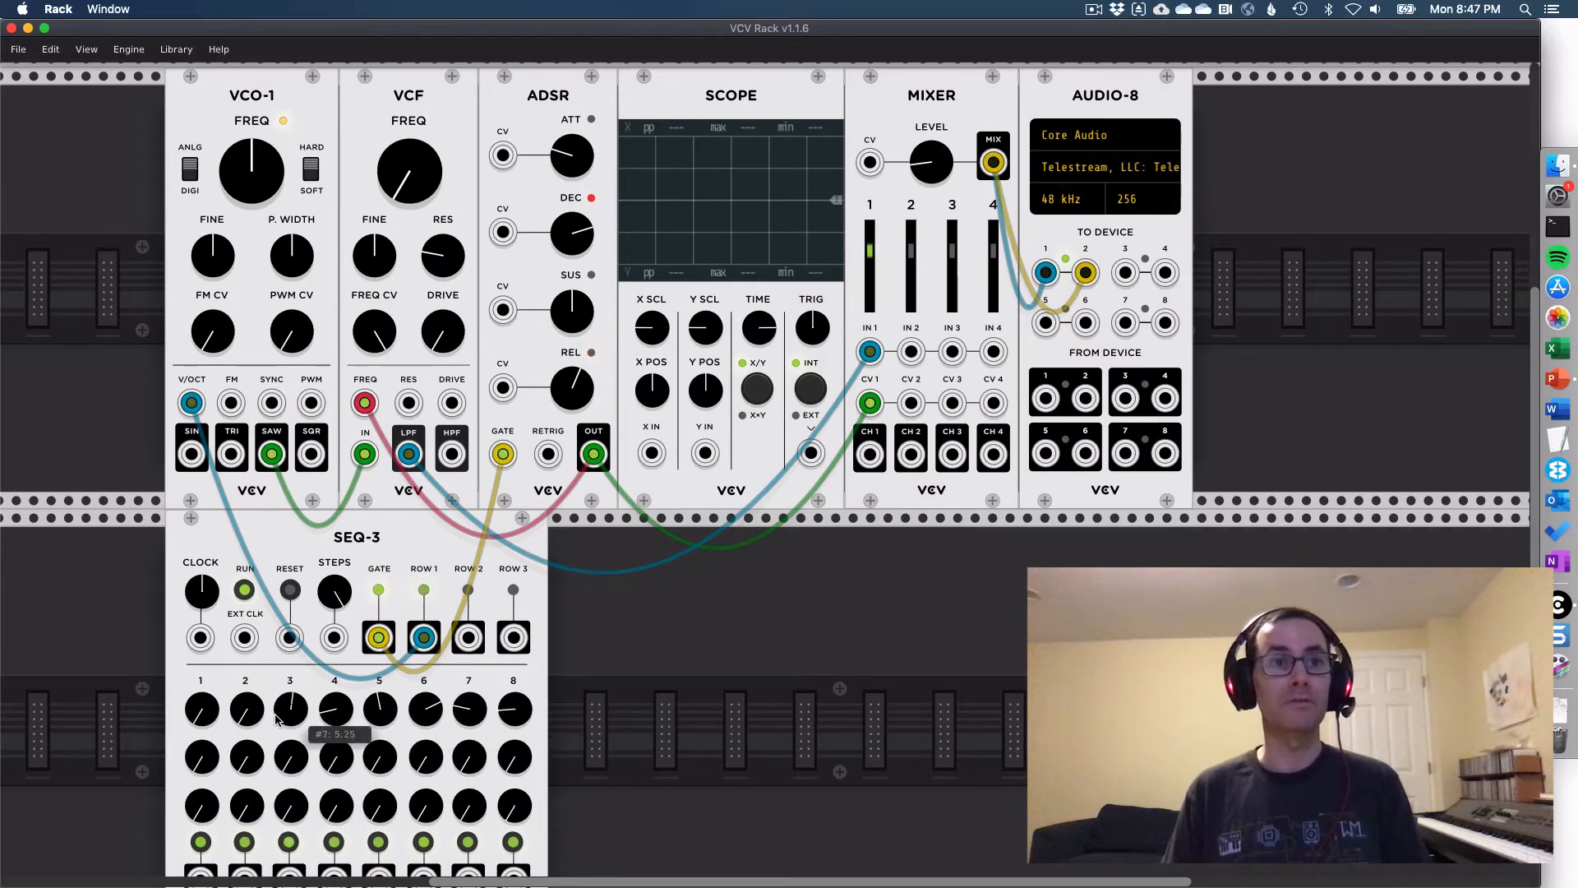
left_click_drag(247, 715, 181, 629)
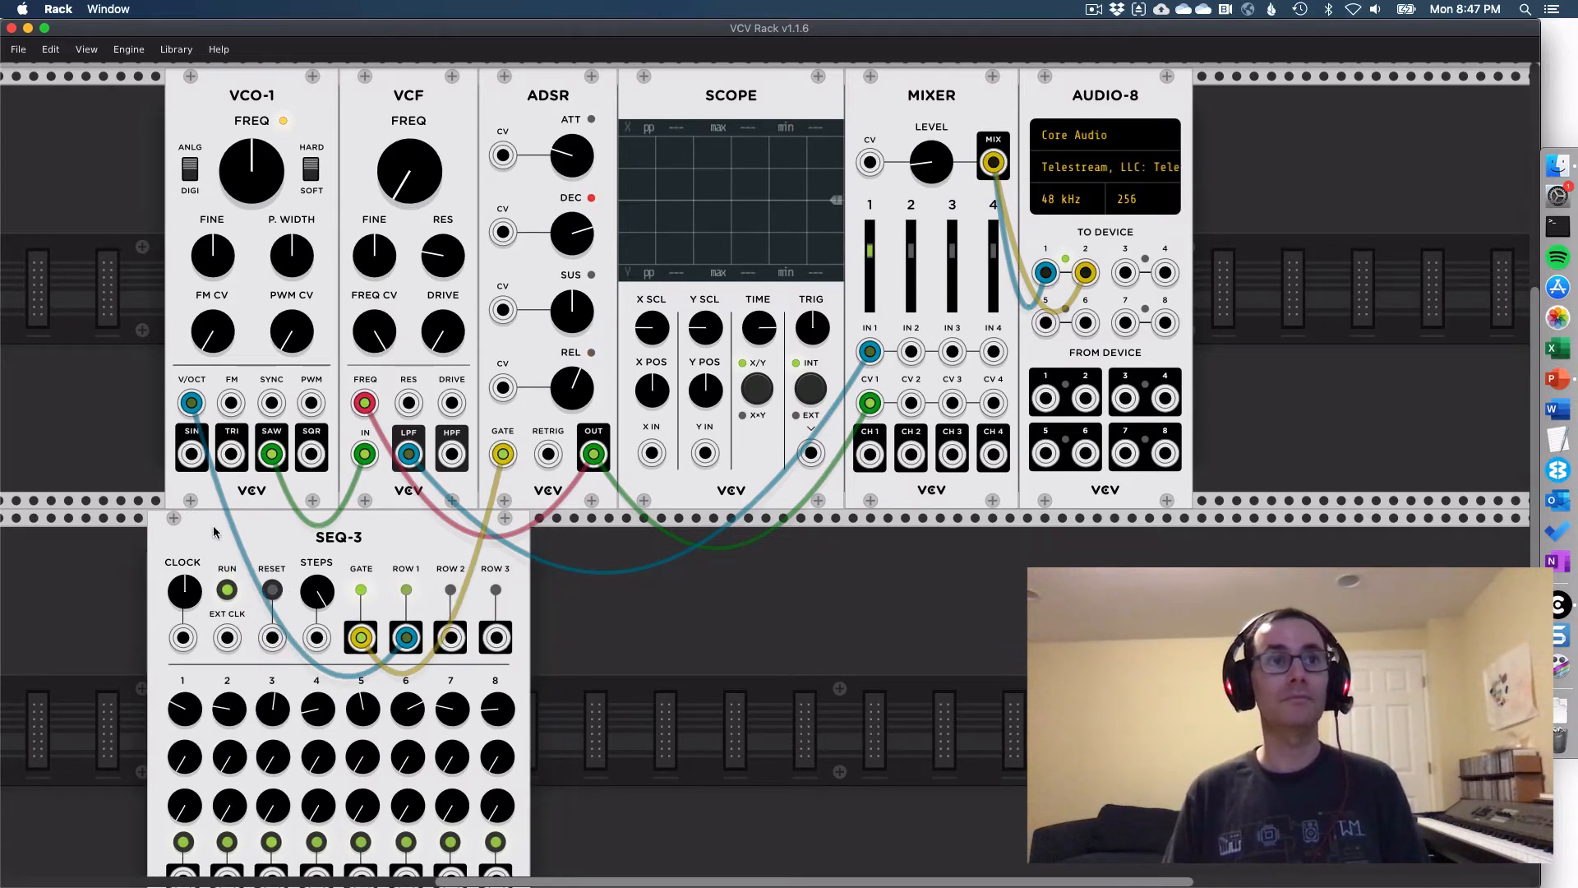
mouse_move(213, 527)
left_mouse_down()
mouse_move(238, 519)
mouse_move(221, 519)
left_mouse_up()
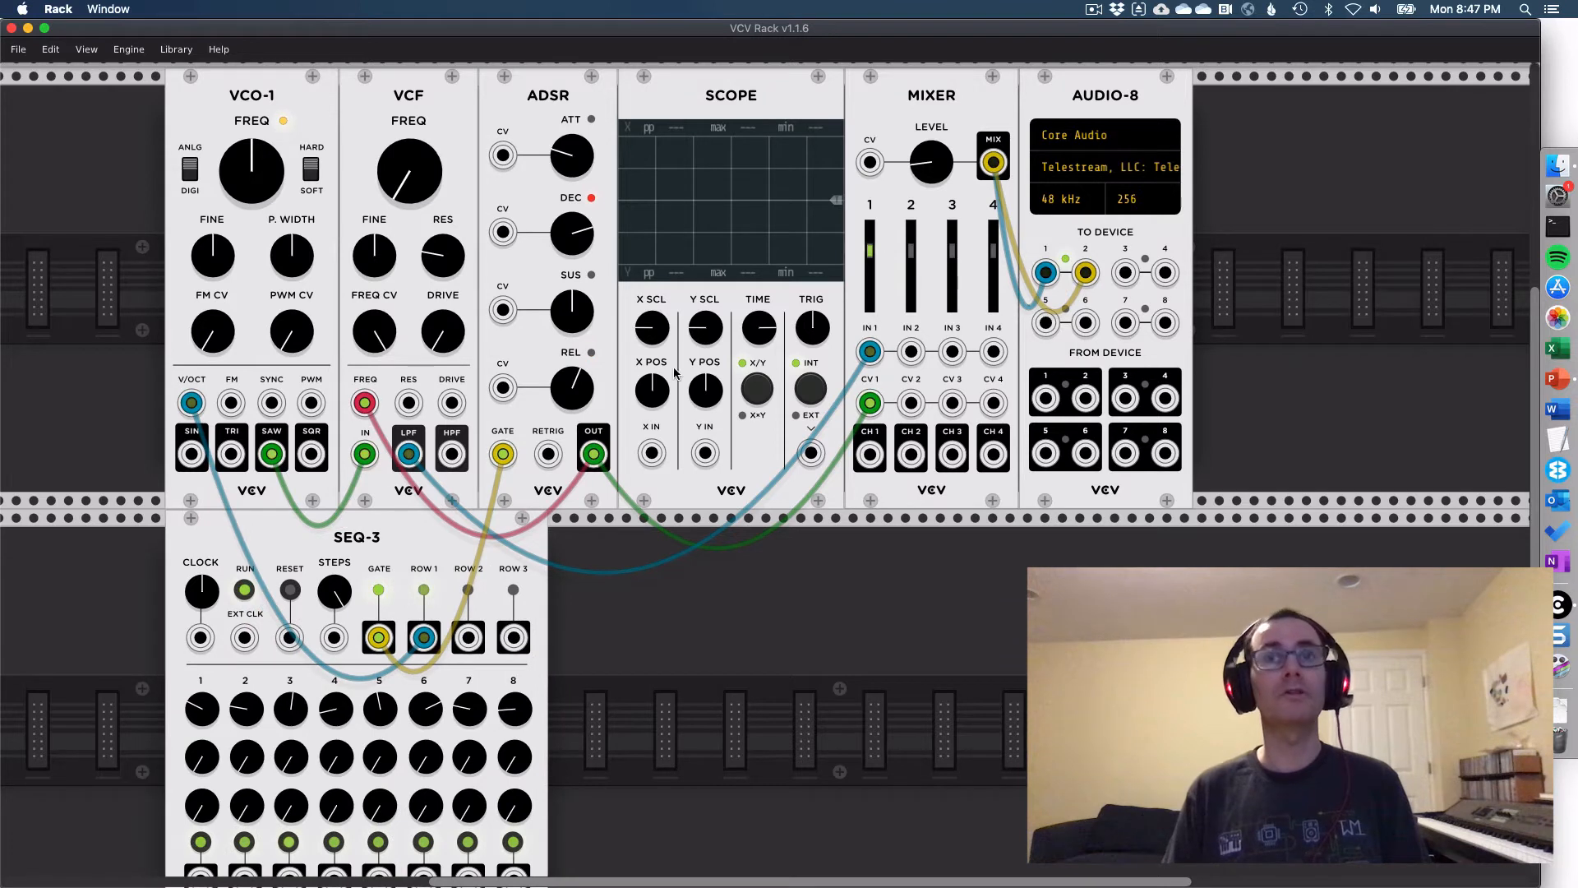
- Turn the Mixer's main level down further to make the sequence quieter
left_click_drag(932, 162, 931, 206)
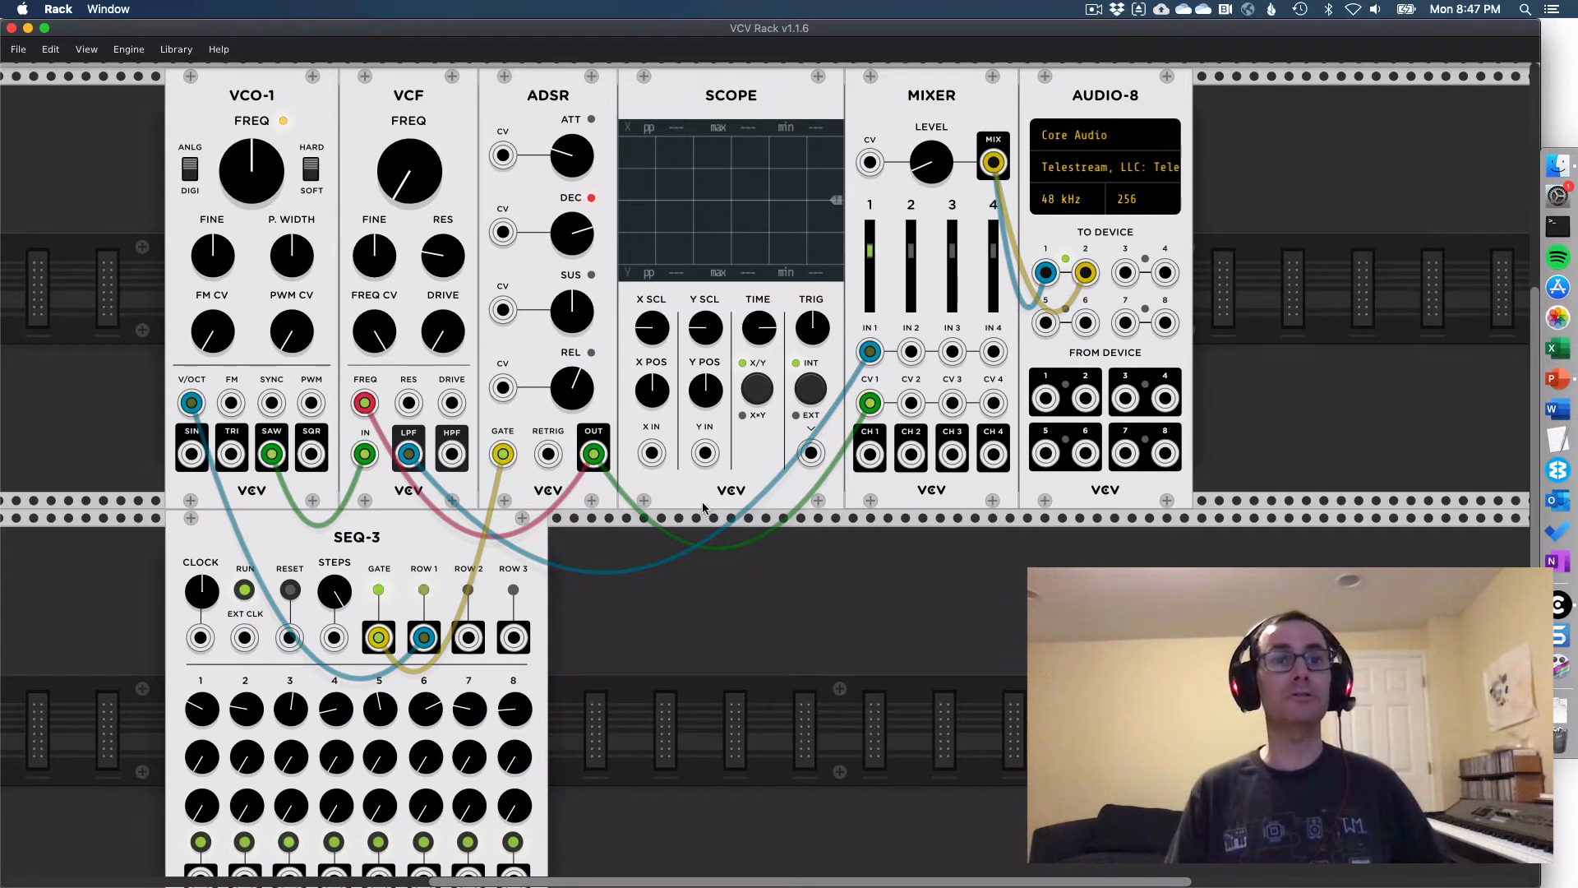
left_click_drag(931, 183, 930, 195)
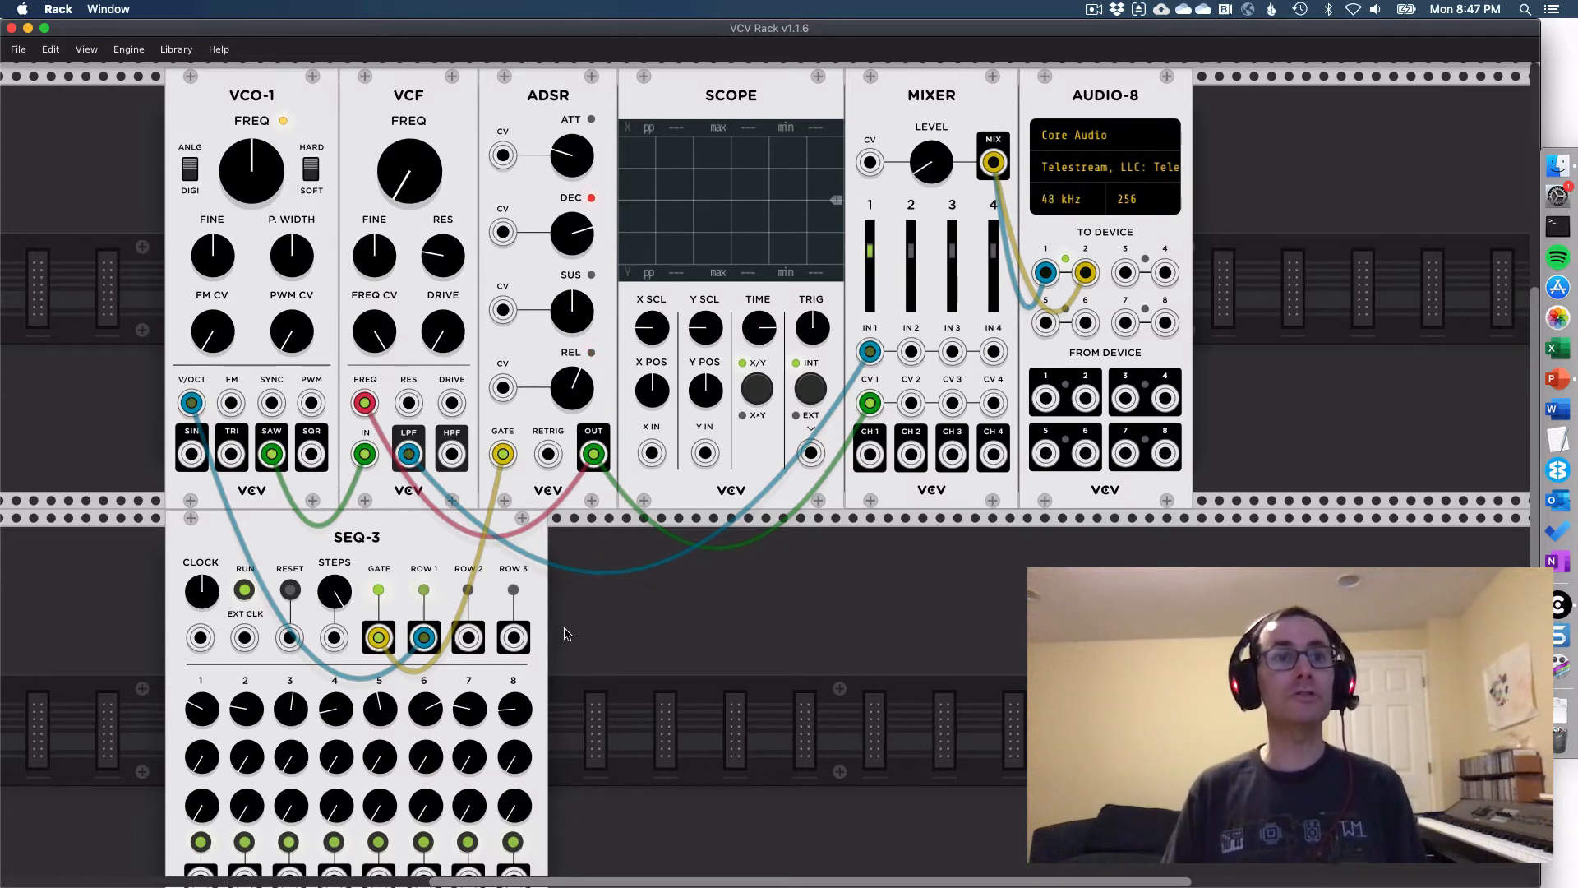
- Stop the SEQ-3 sequence and set it running again
scroll(600, 698, "down", 3)
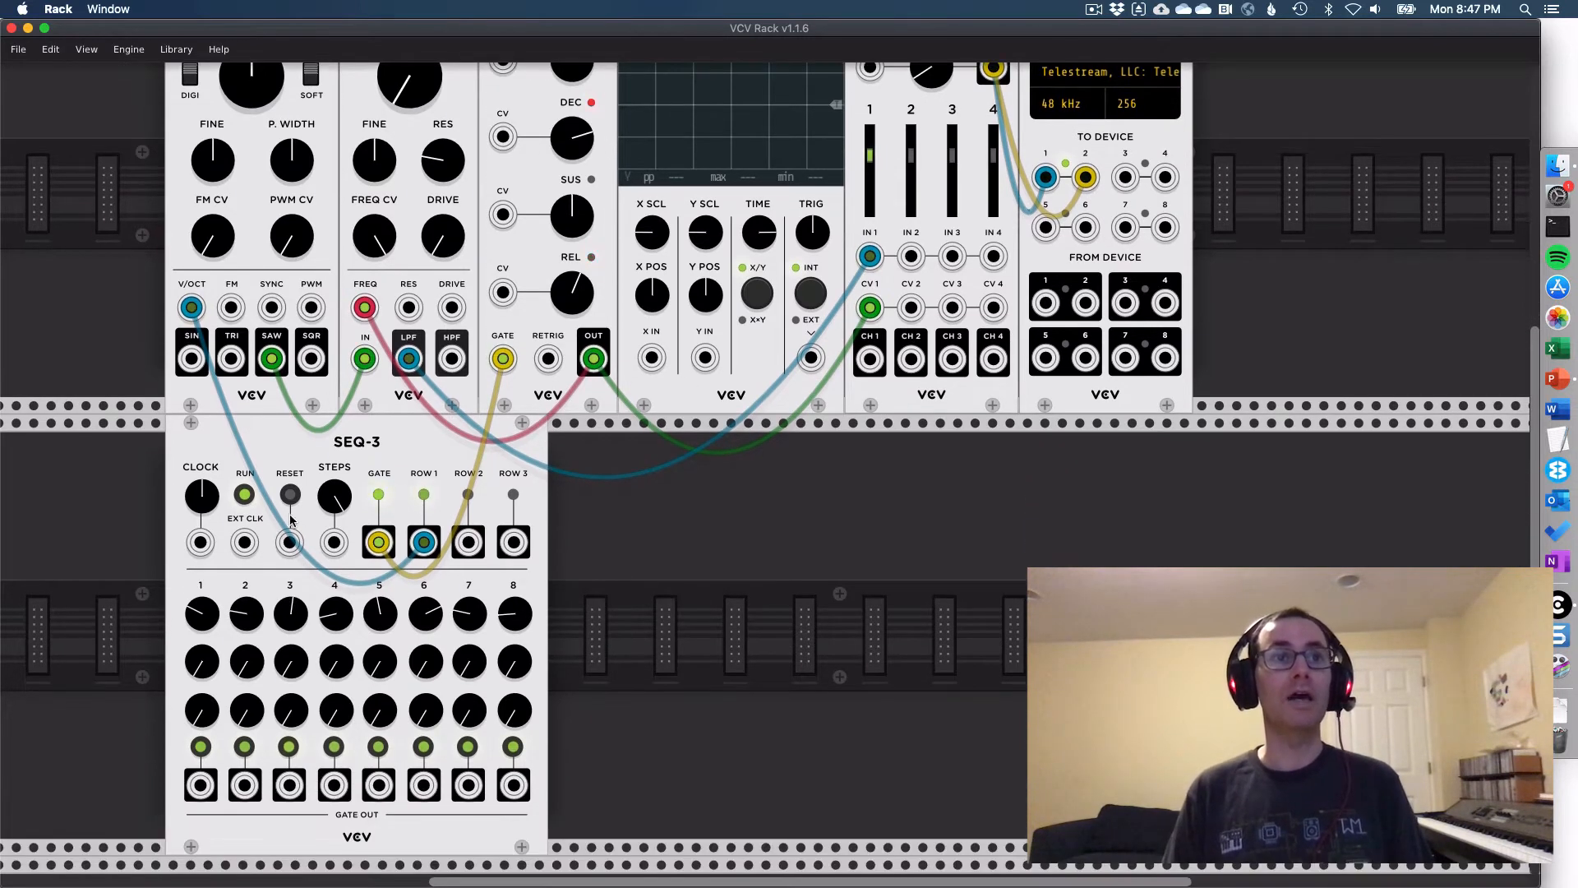
left_click(244, 496)
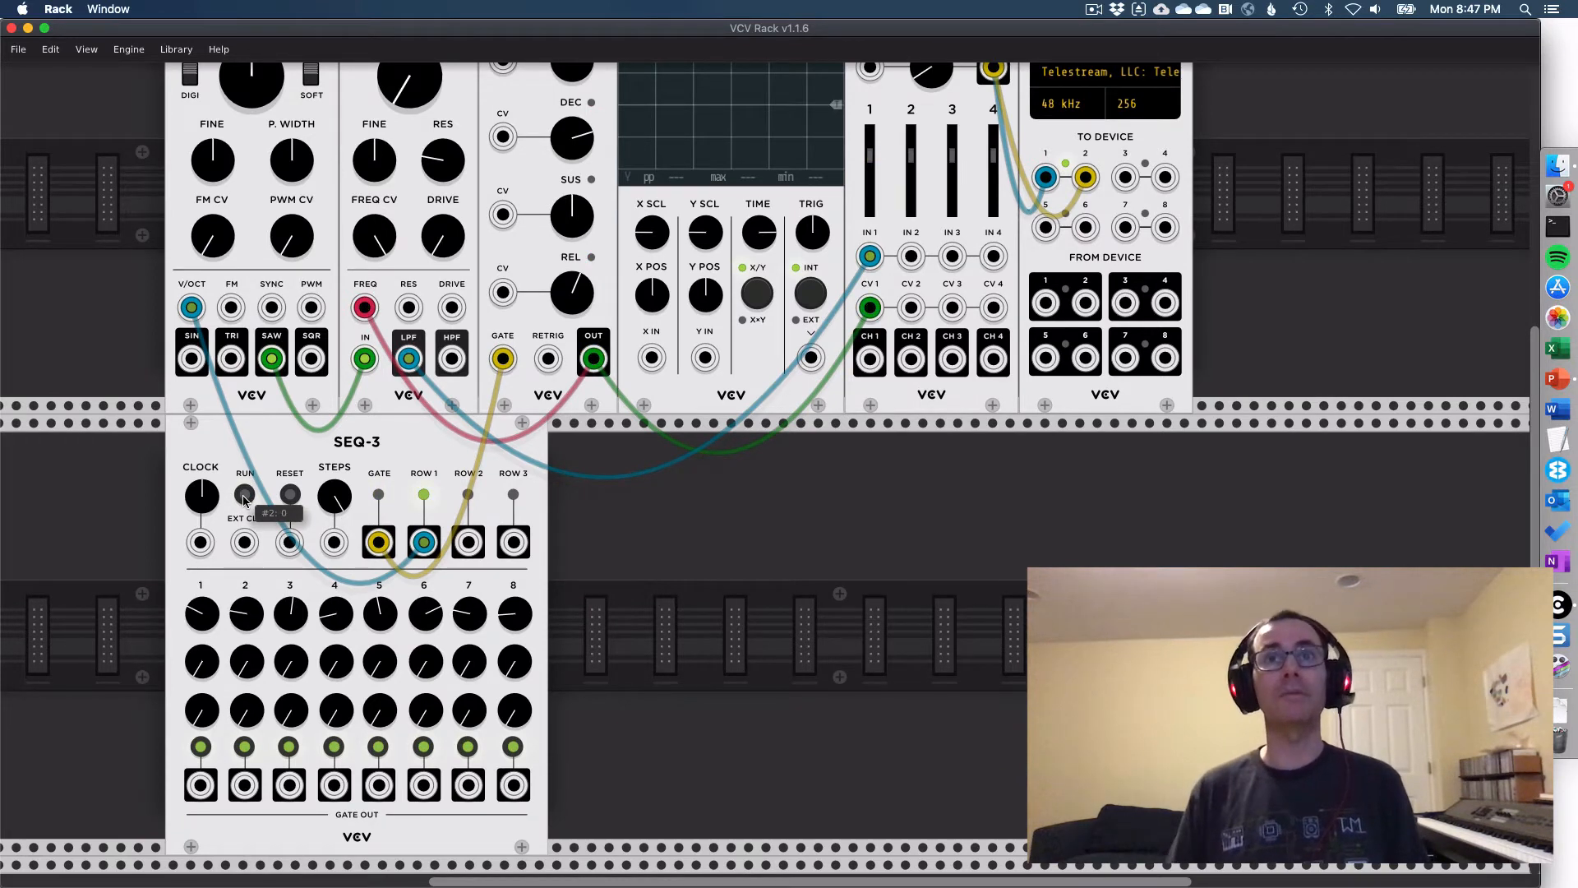
left_click(244, 495)
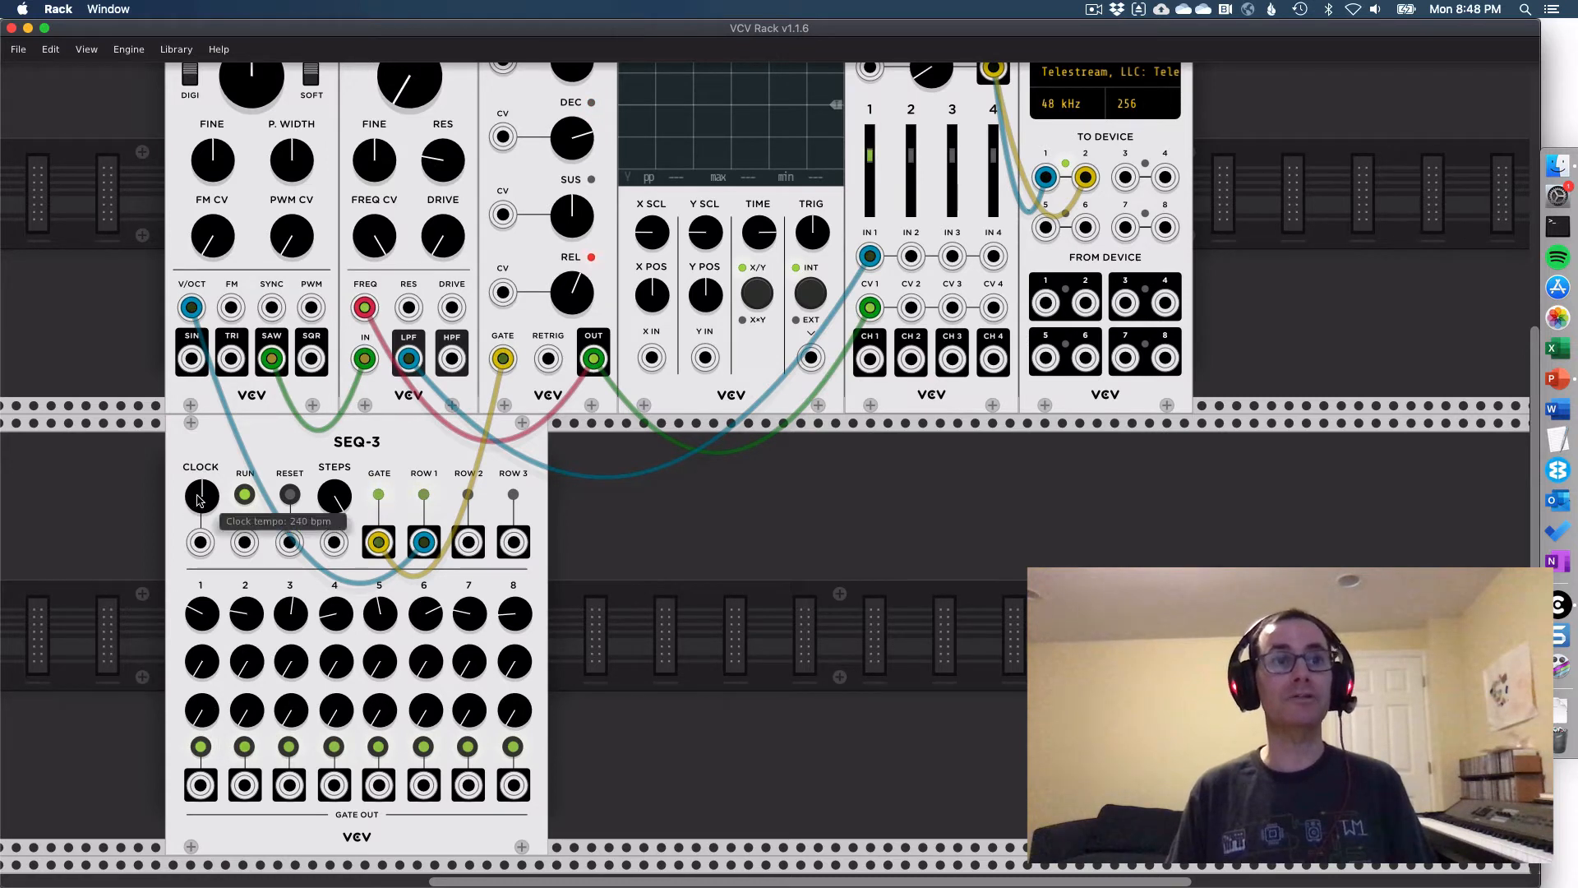
- Slow the SEQ-3 clock to about 76 bpm and reset it to its default tempo
left_click_drag(199, 498, 201, 620)
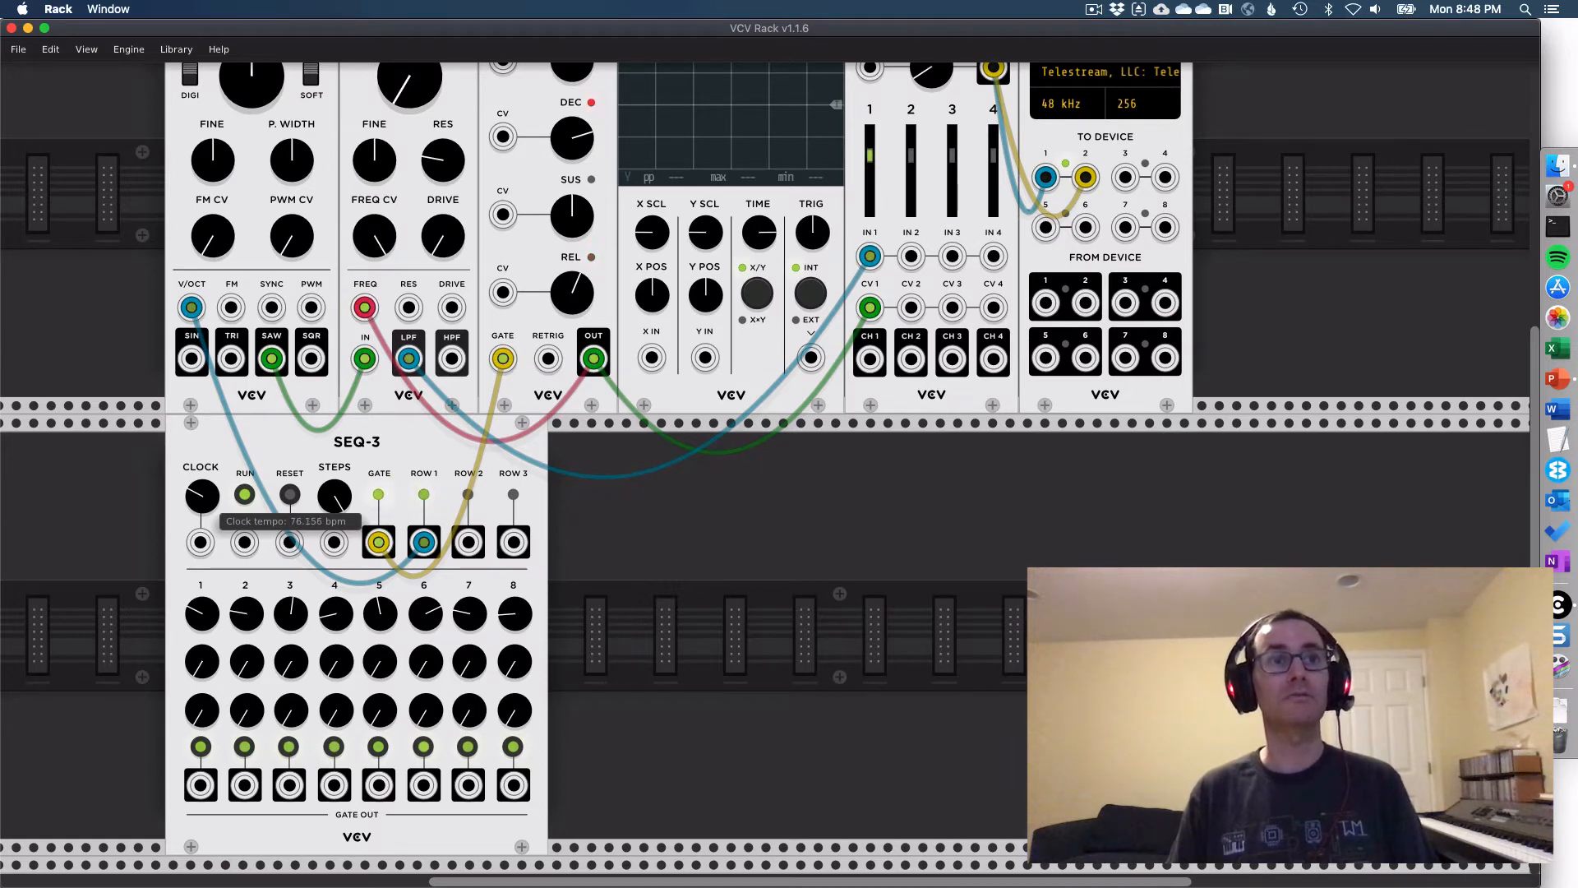
double_click(197, 524)
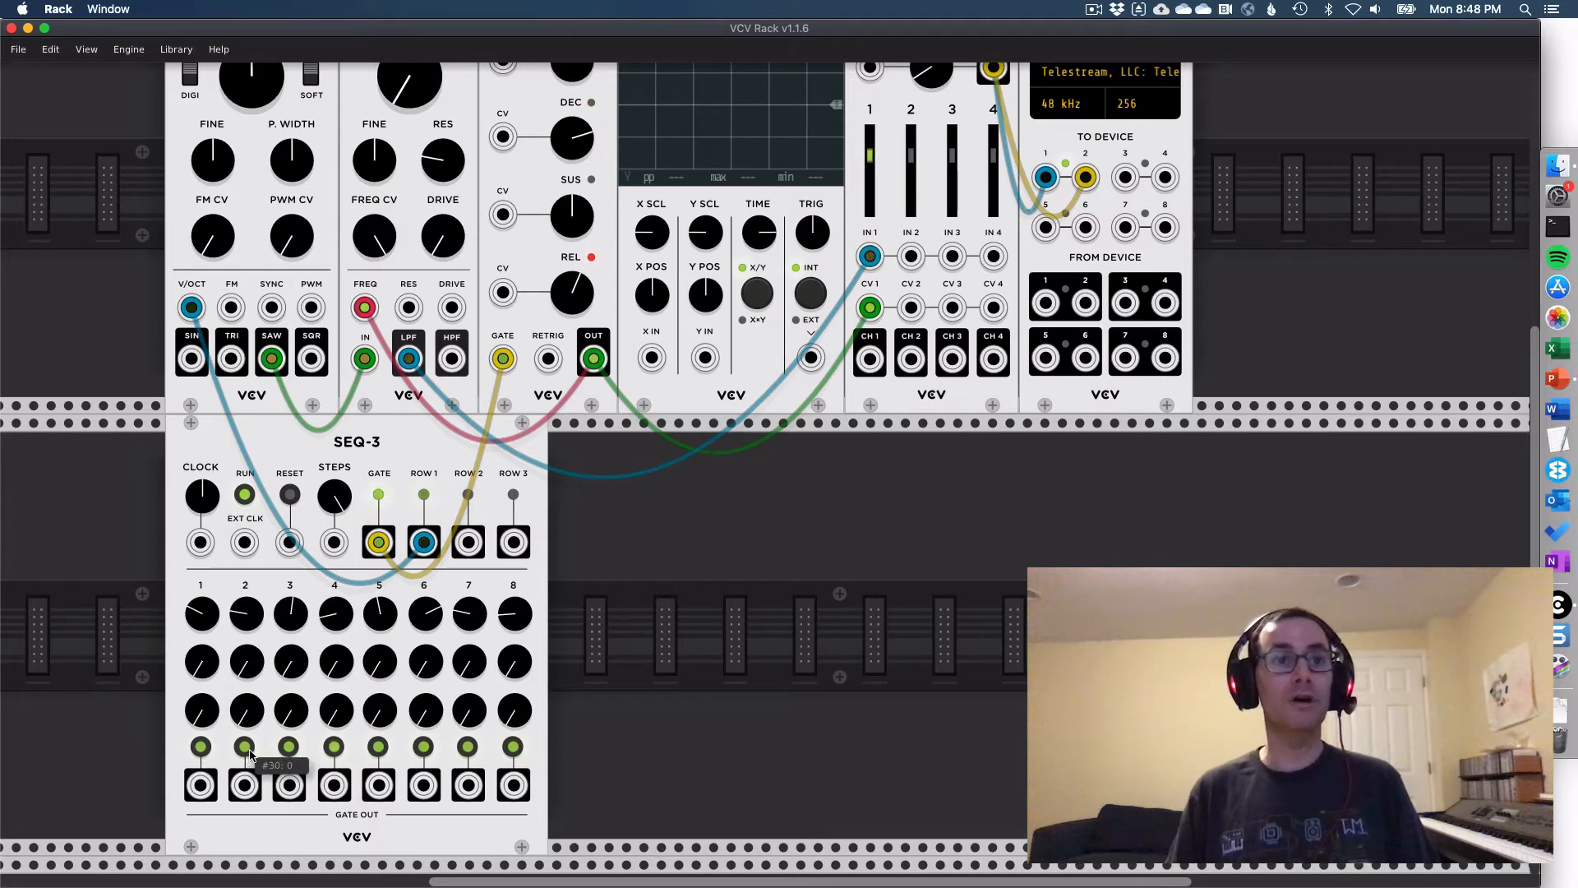
- Switch off the gates of steps 1, 2 and 3 on SEQ-3
left_click(201, 746)
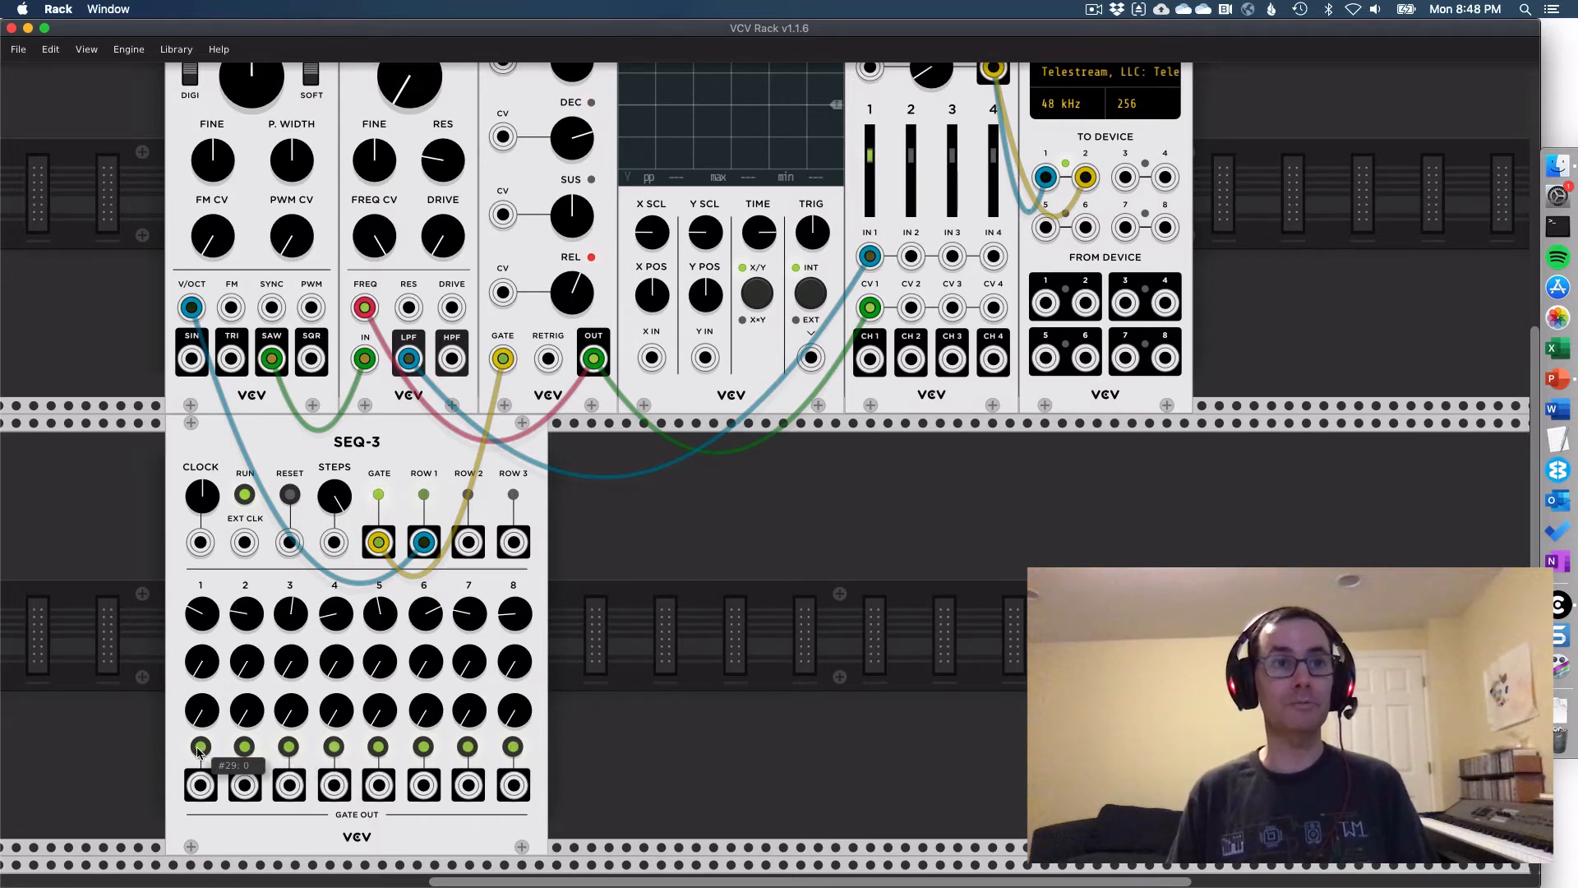
left_click(244, 748)
left_click(288, 748)
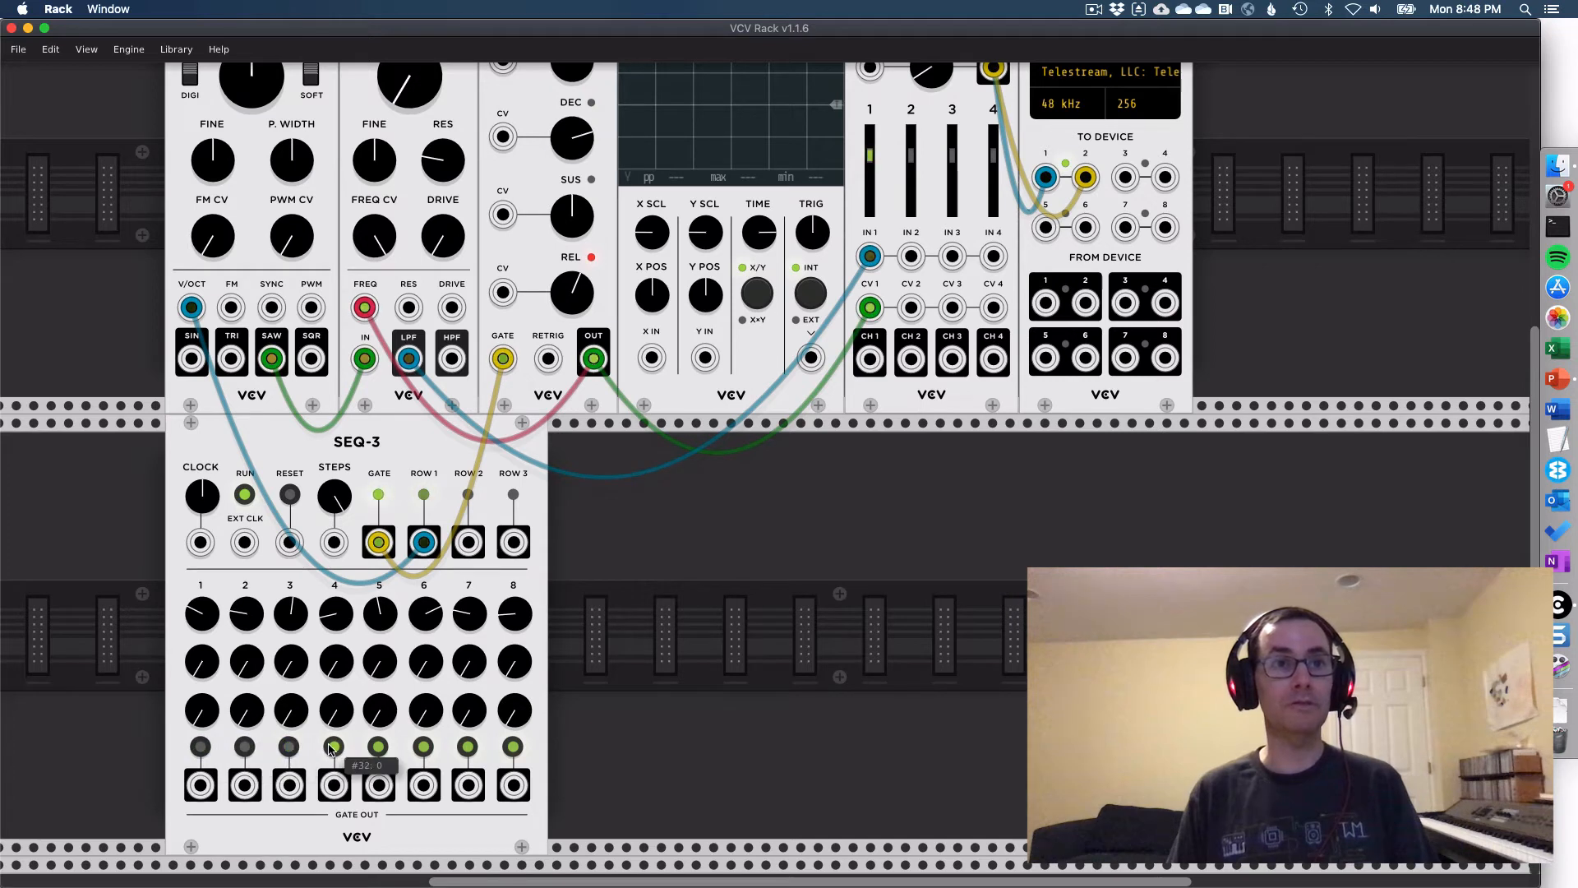
left_click(332, 749)
left_click(245, 746)
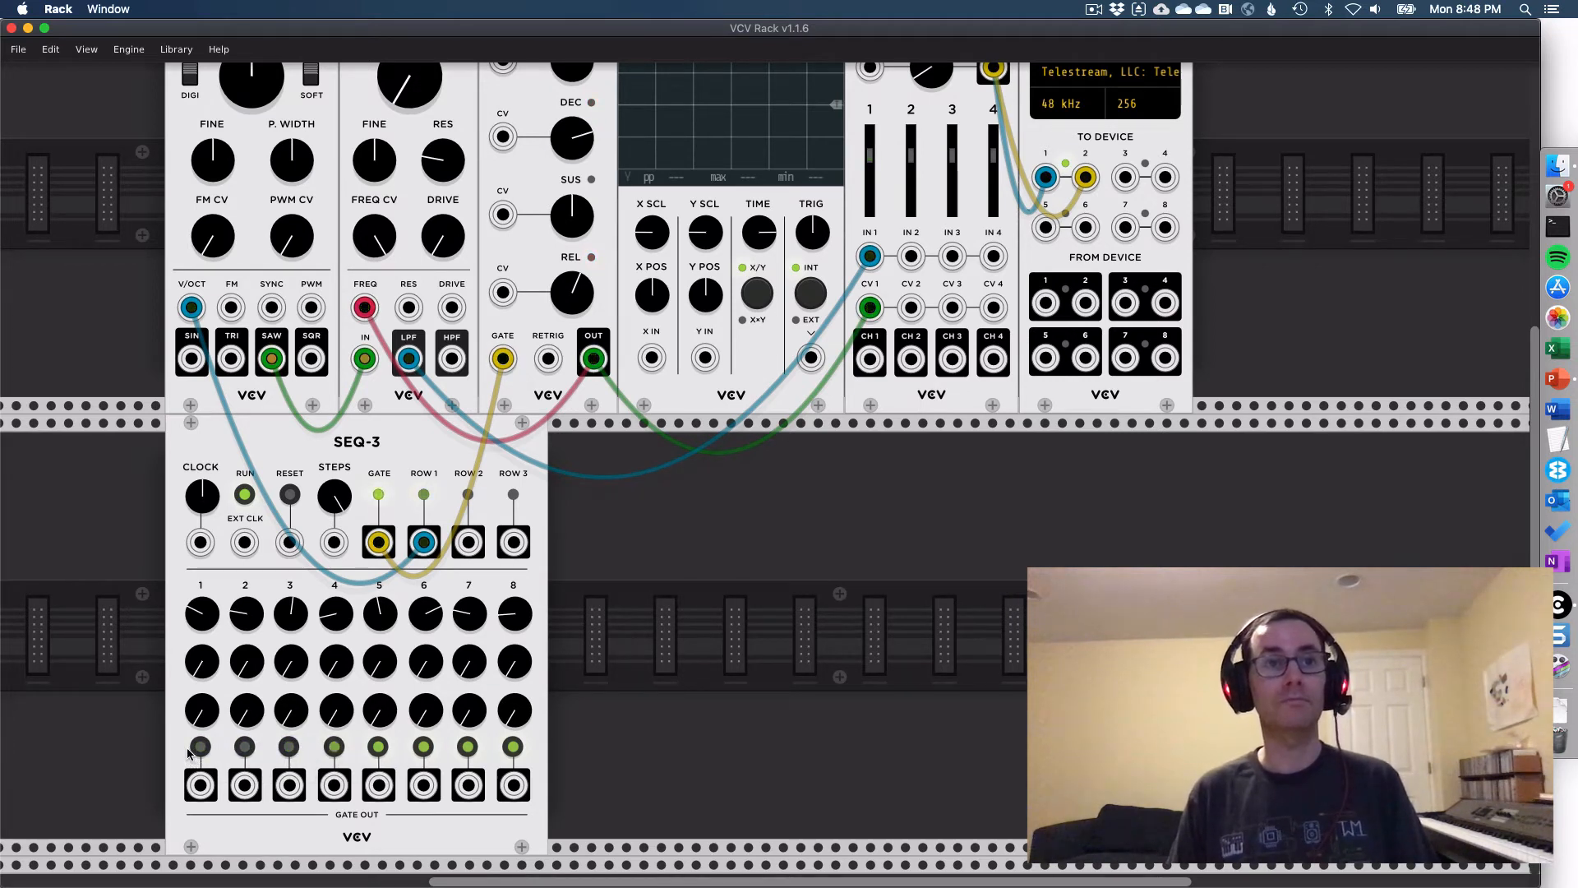
- Switch the gates of SEQ-3's steps 1, 2 and 3 back on
left_click(198, 748)
left_click(244, 746)
left_click(288, 747)
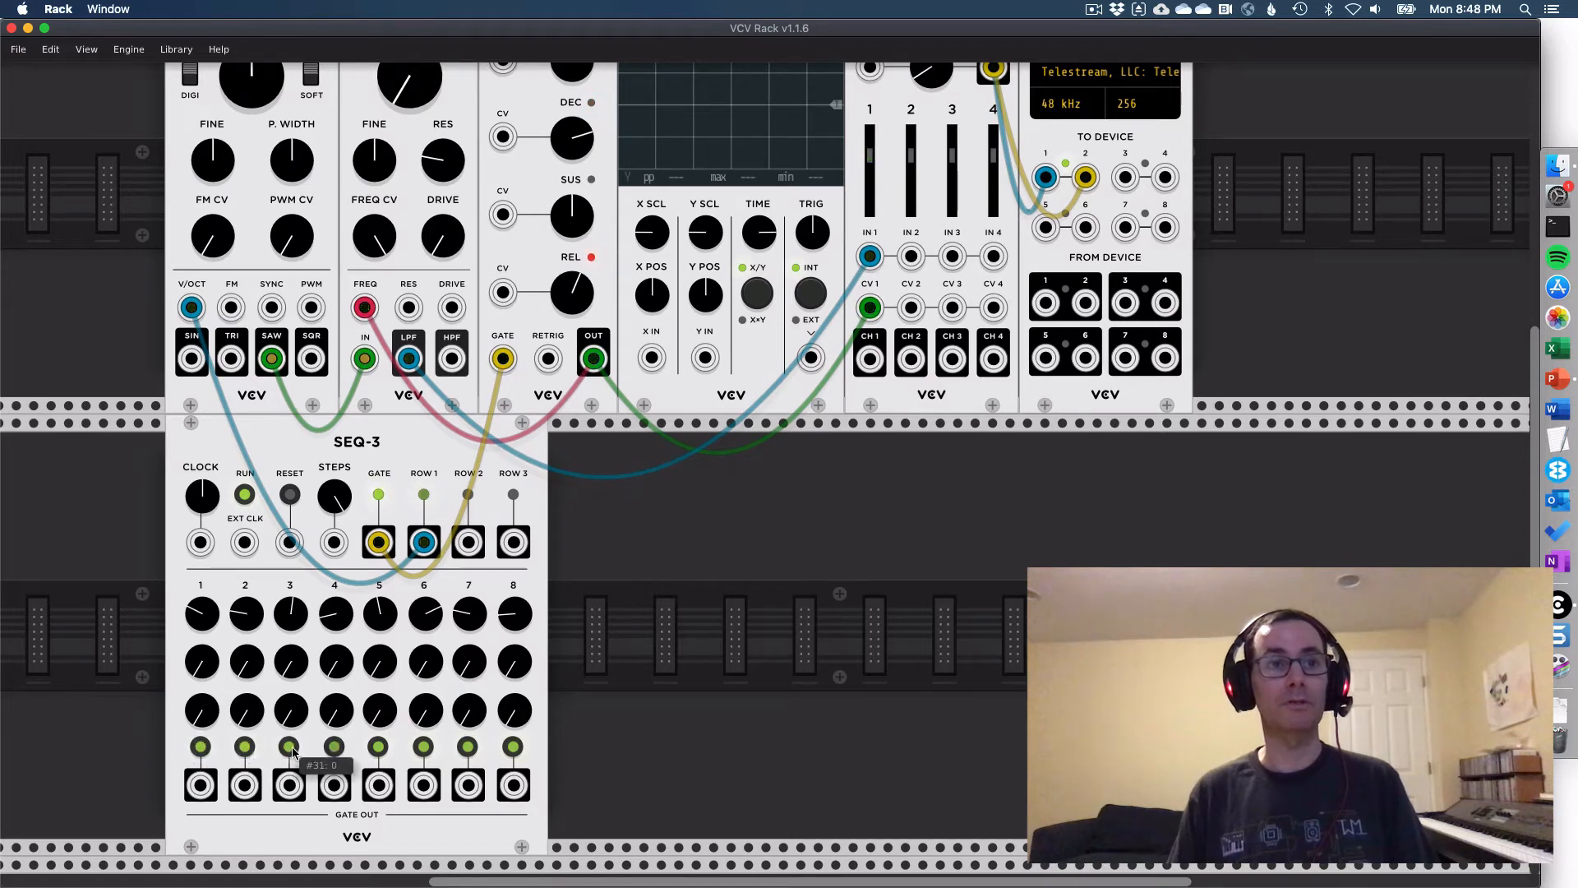
left_click(334, 747)
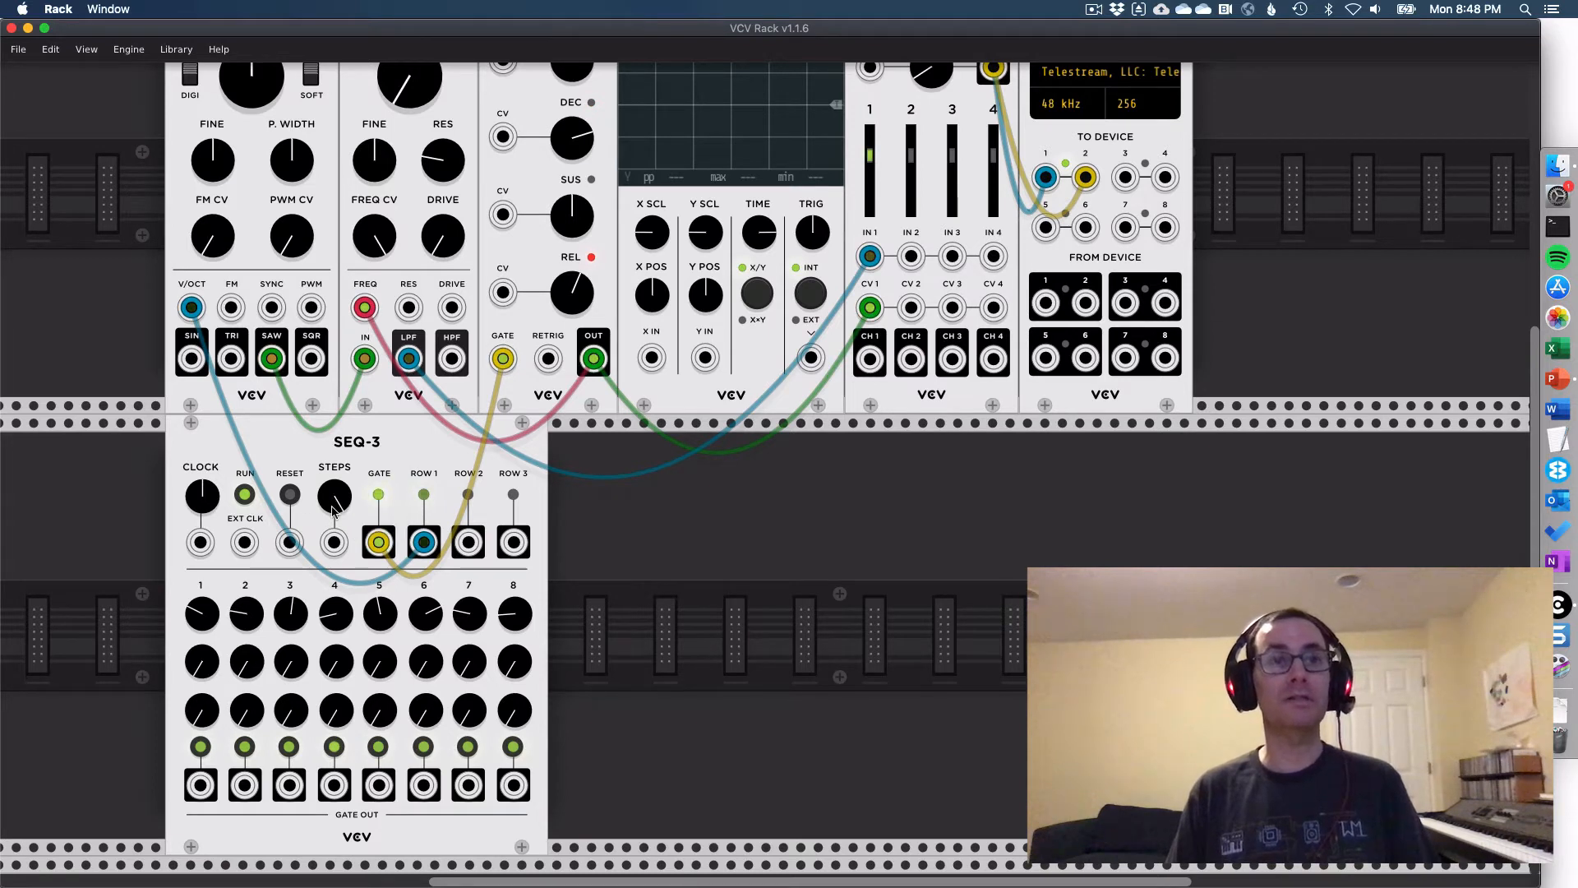
- Shorten the SEQ-3 sequence to 4 steps and restore its full length
left_click_drag(335, 496, 335, 508)
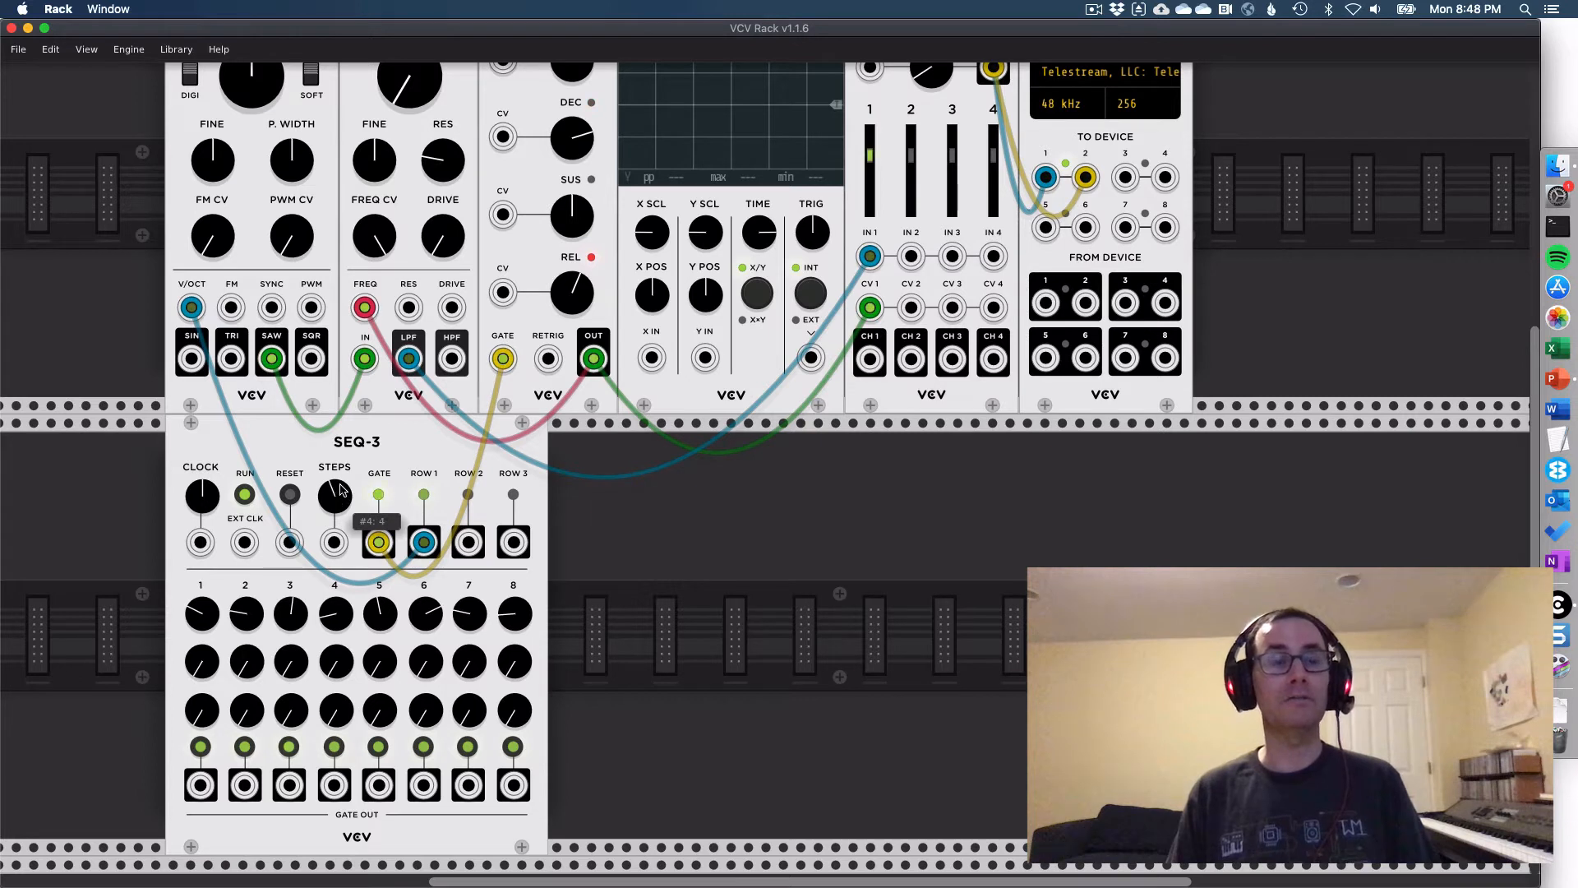
left_click_drag(326, 500, 326, 506)
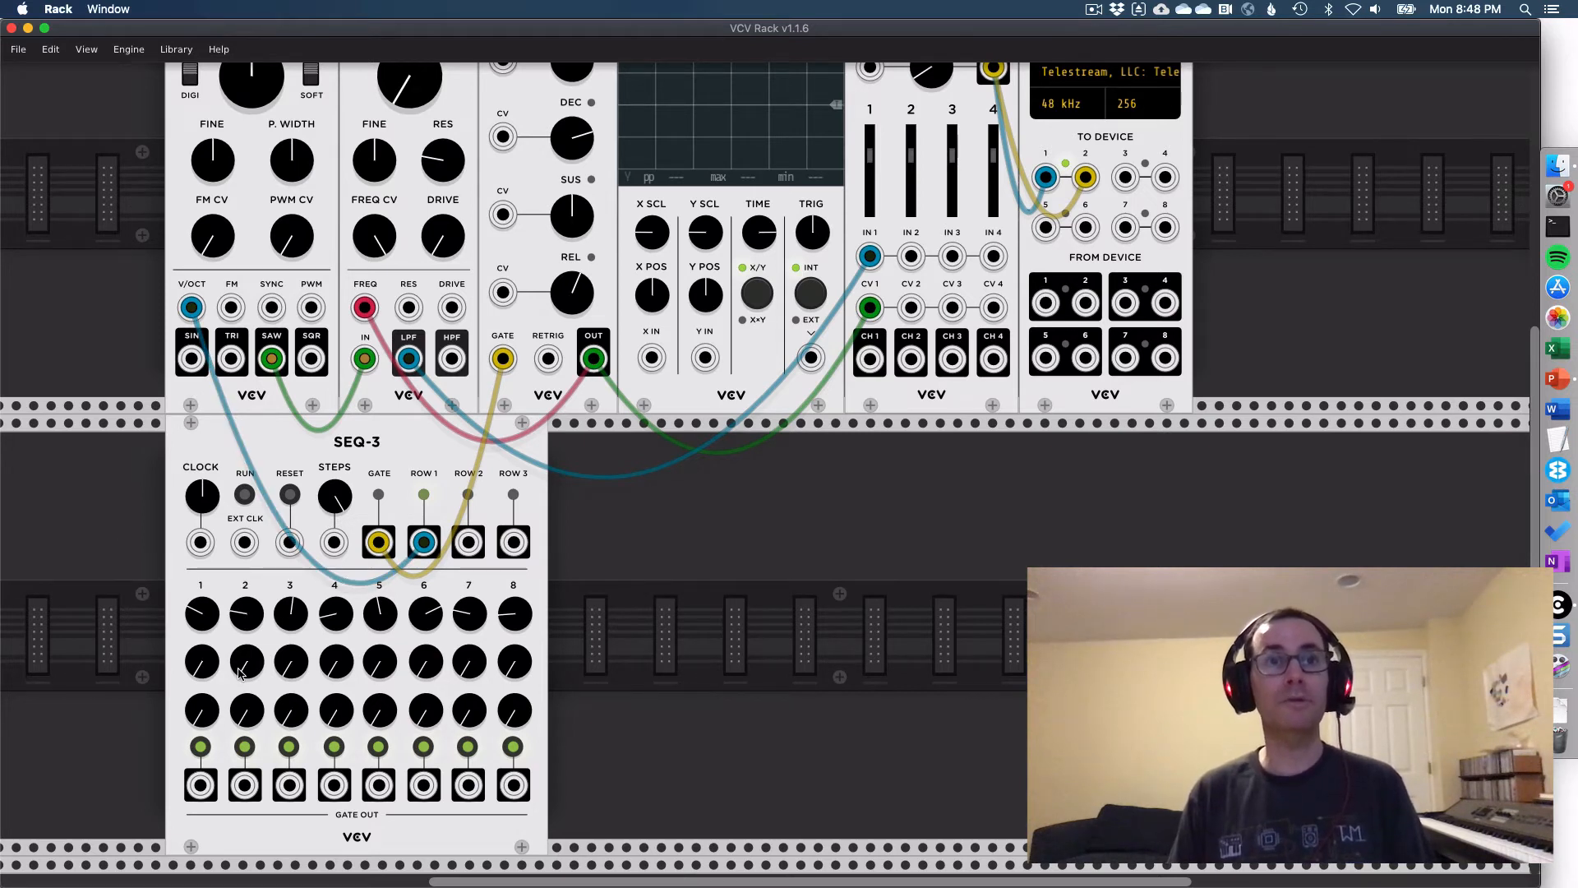
- Remove the ADSR cable from the VCF's FREQ input and connect SEQ-3's ROW 2 output there instead
scroll(139, 651, "up", 2)
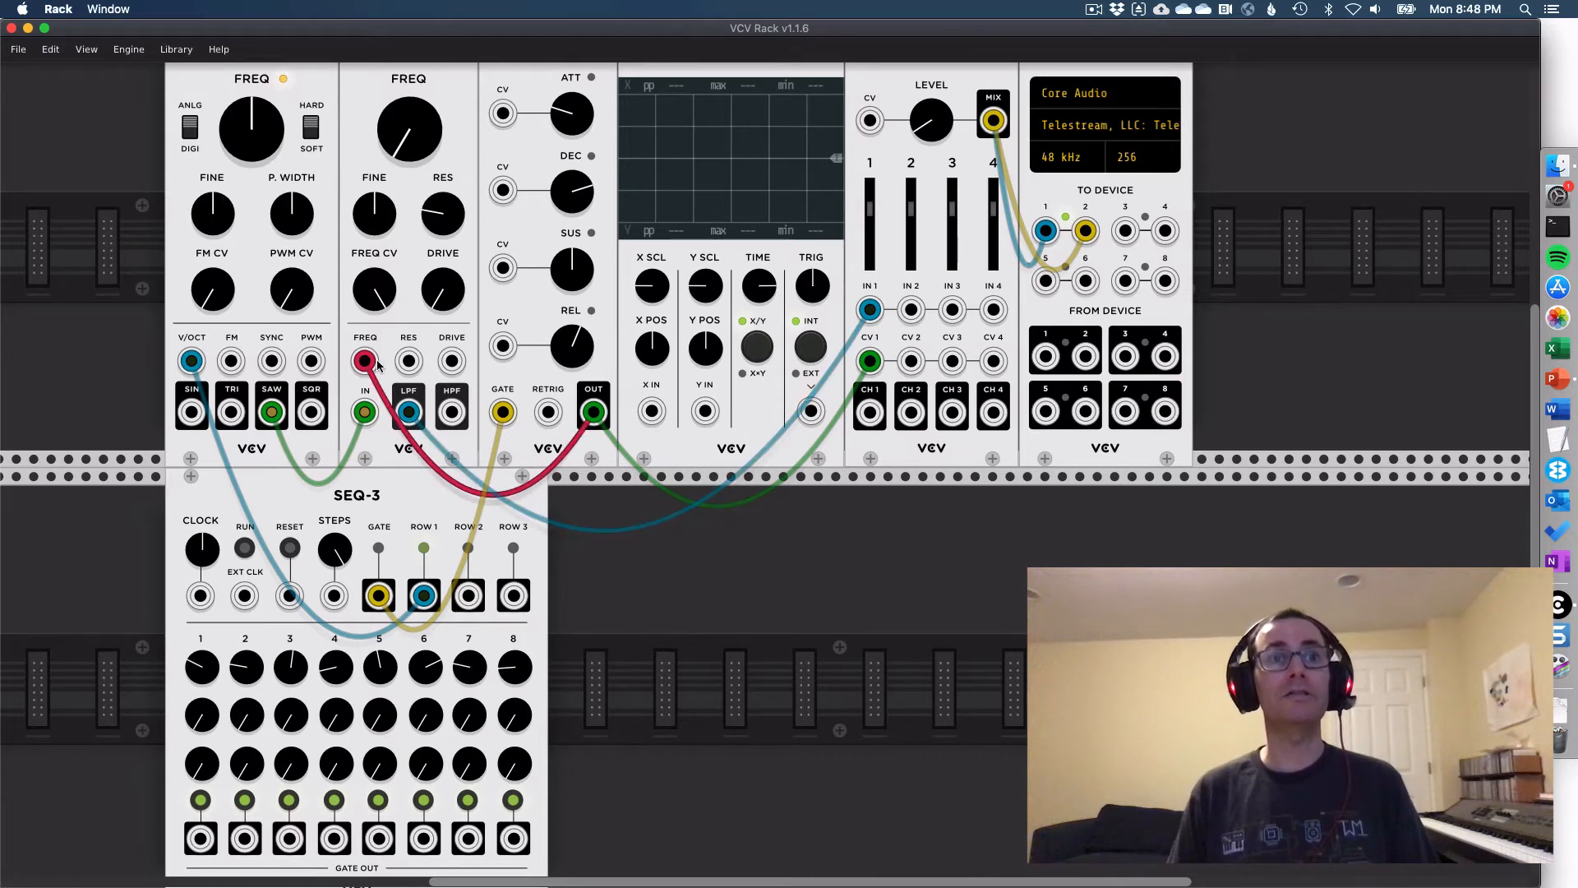
left_click_drag(361, 362, 683, 657)
left_click_drag(469, 601, 364, 360)
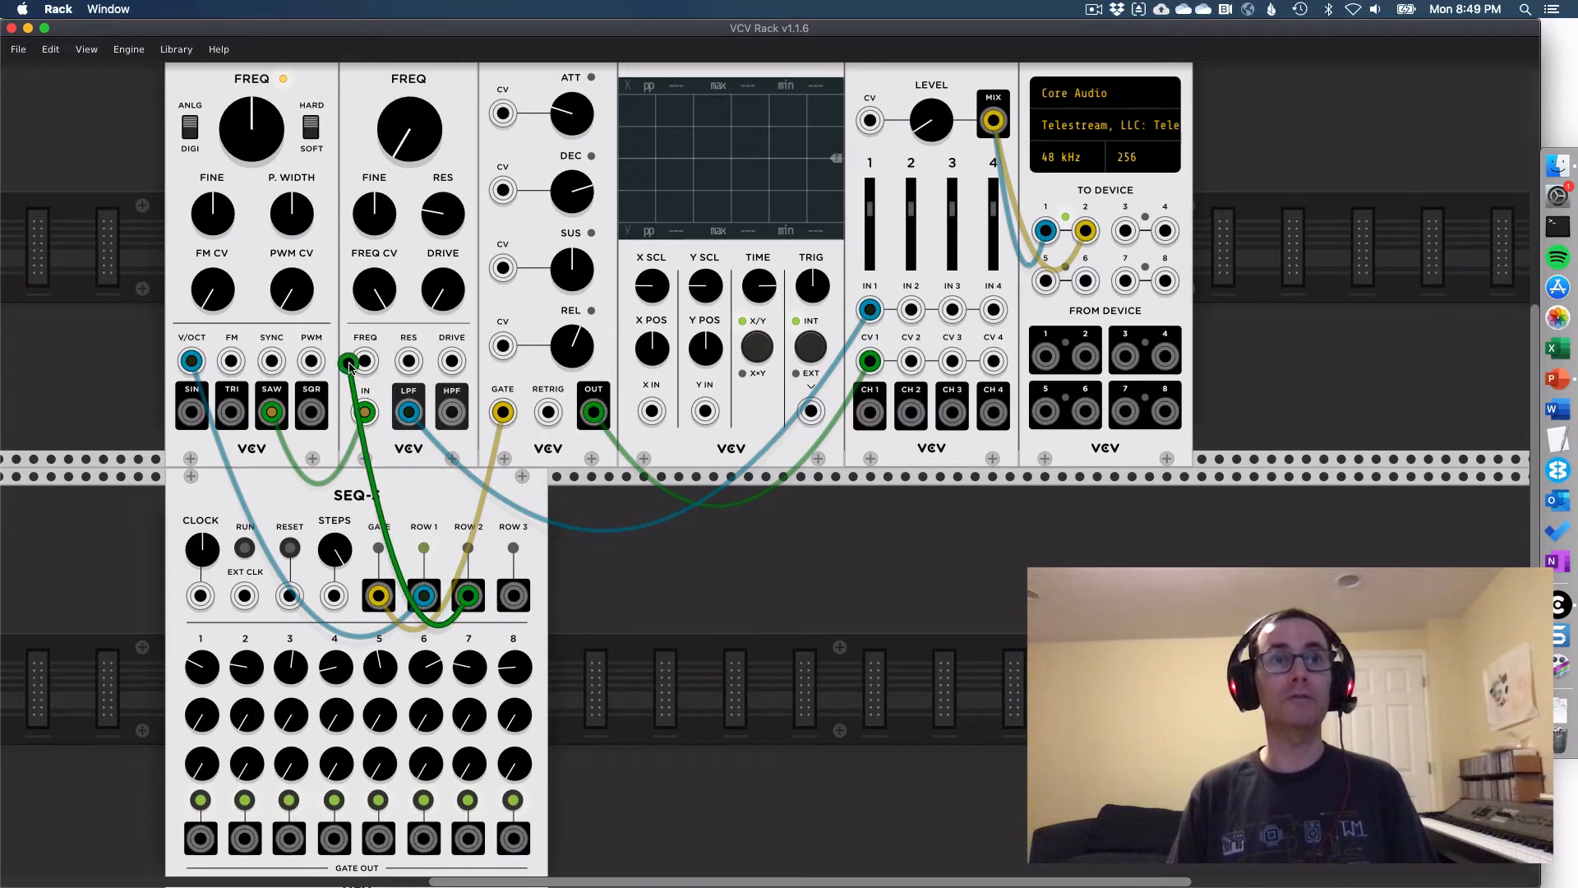
- Open the VCF's FREQ to about mid-range and run SEQ-3 with the mixer's master level raised to about -8.95 dB
mouse_move(410, 152)
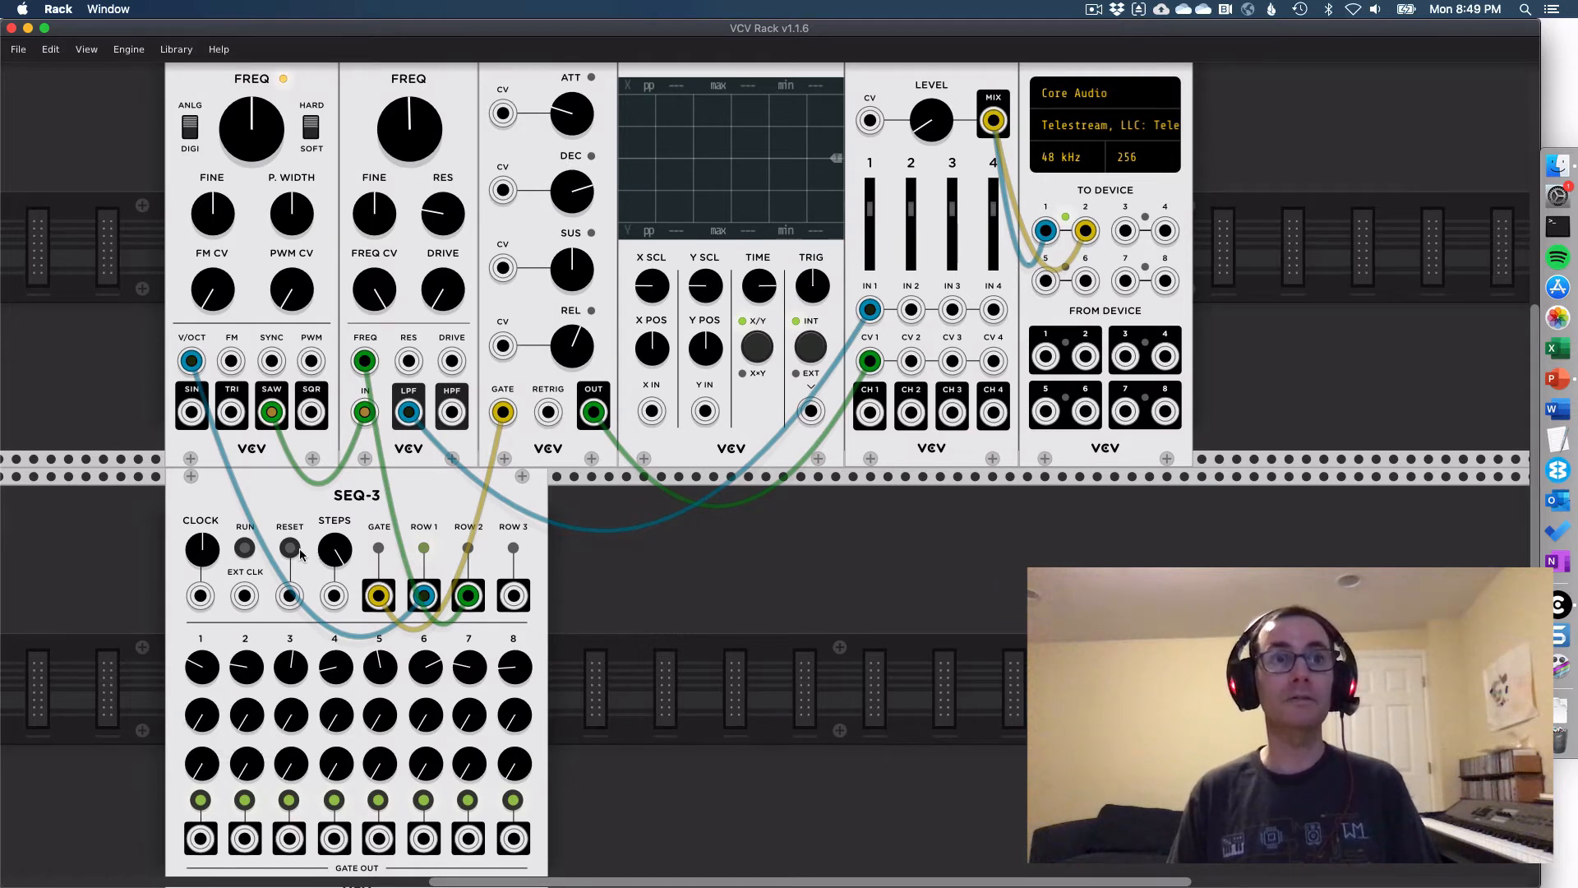
left_click(244, 547)
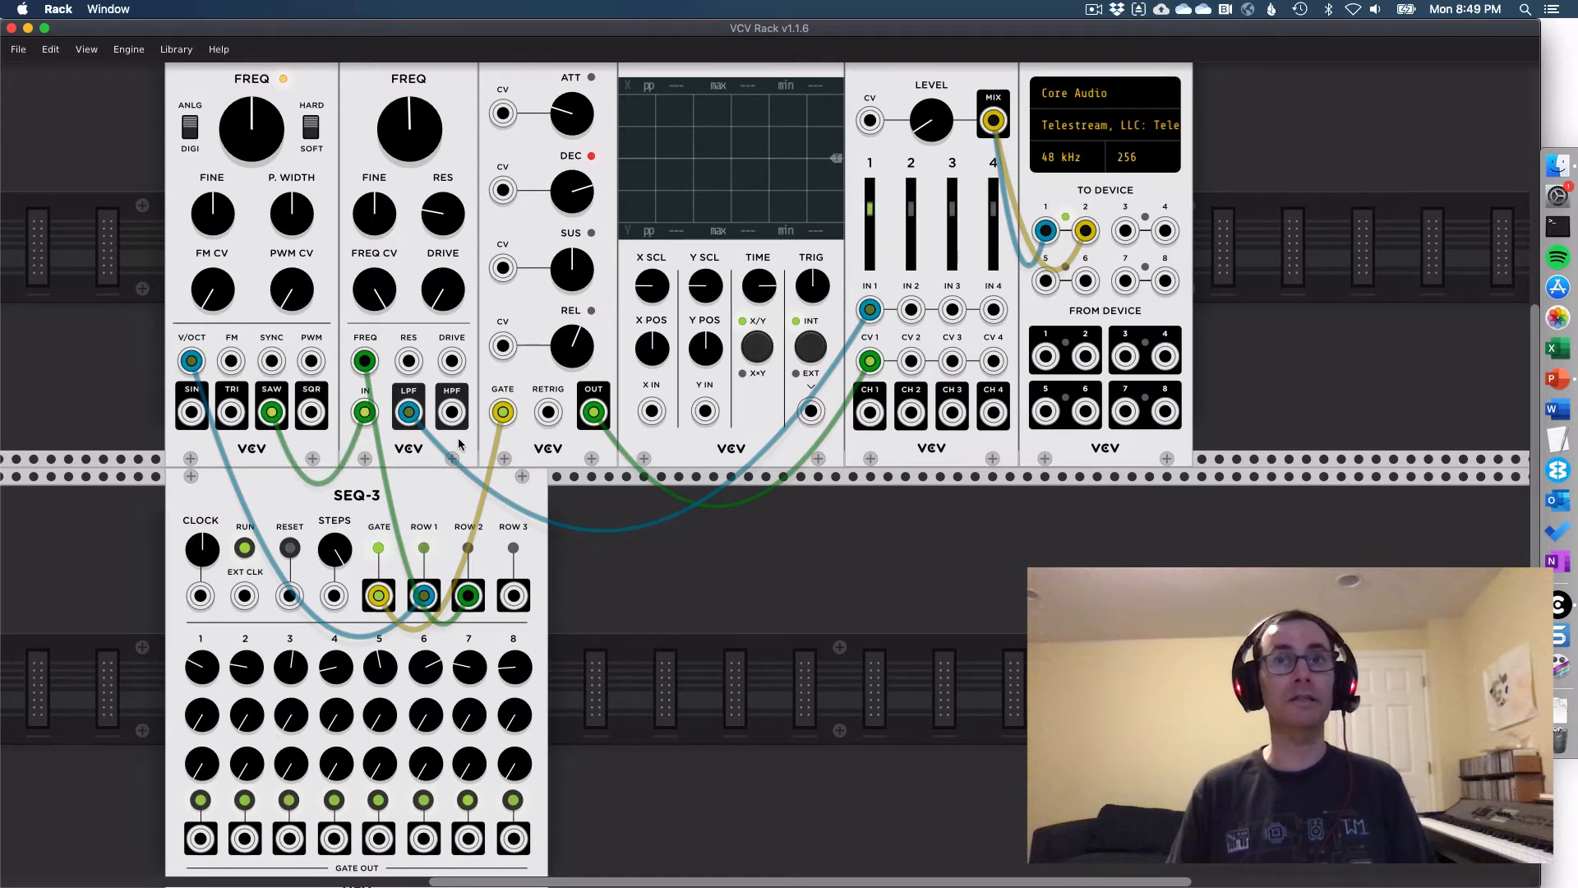
left_click_drag(941, 130, 941, 78)
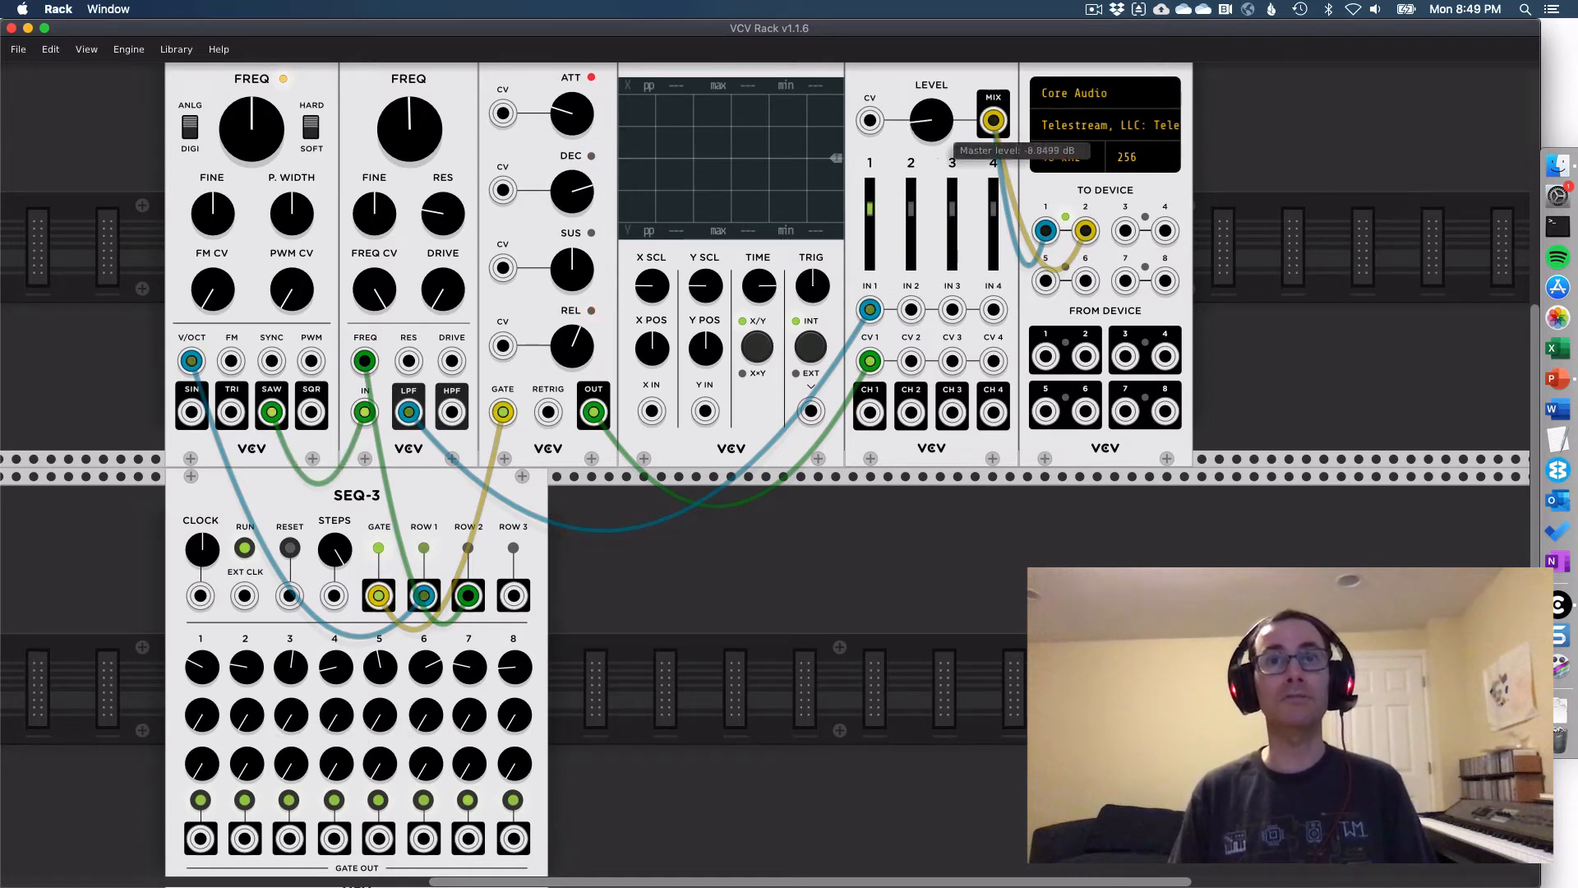
- Set varied values on SEQ-3's second-row knobs for steps 1 to 8, with step 1 at about 2.3
left_click_drag(207, 717, 207, 584)
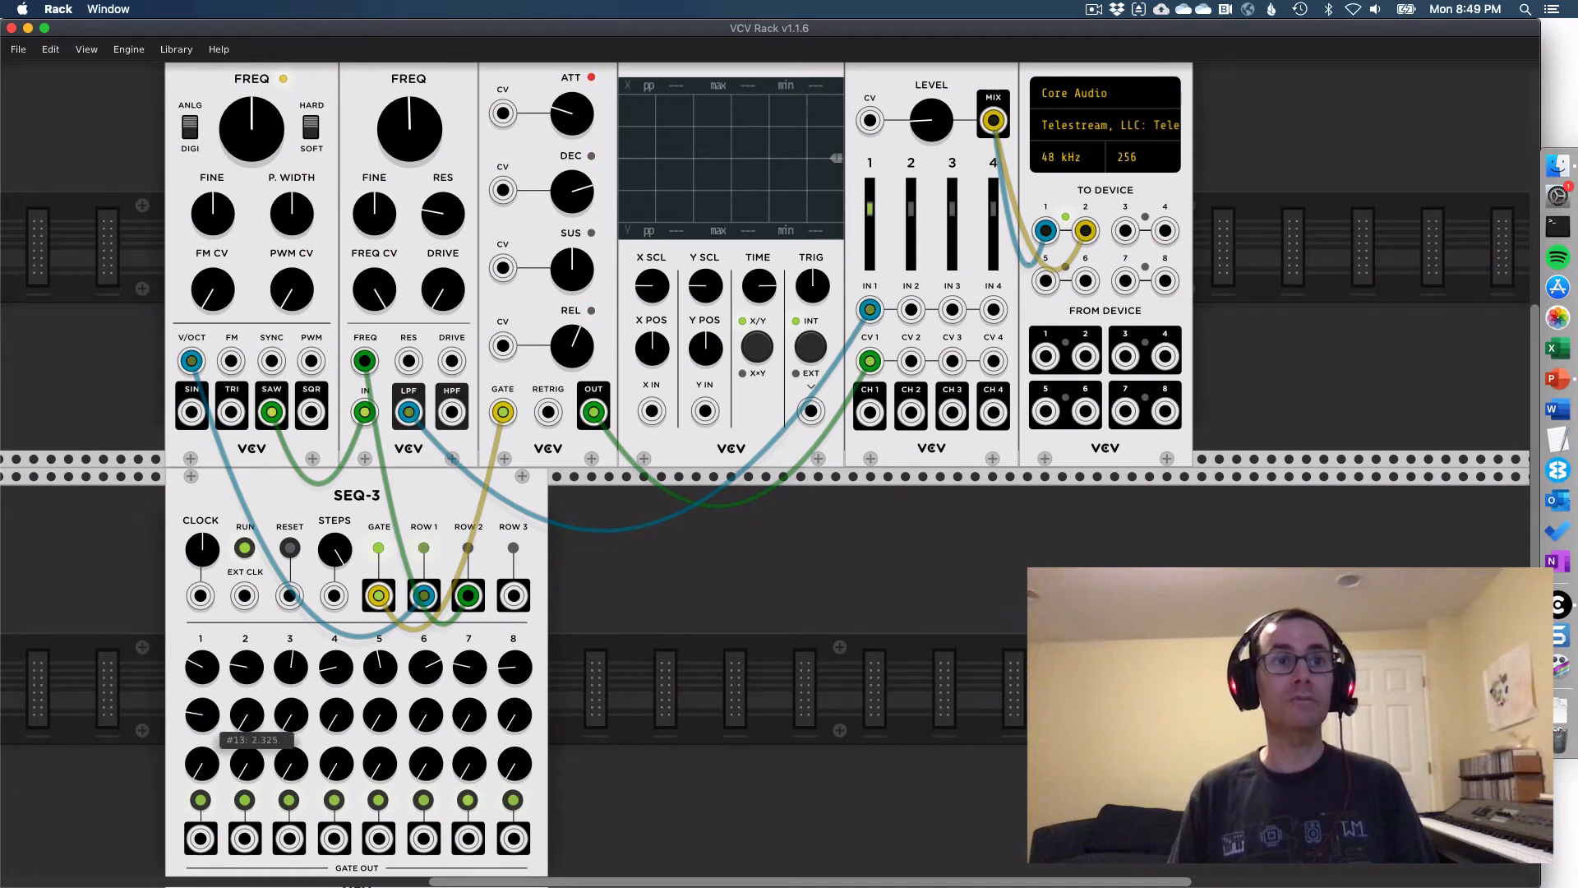
left_click_drag(252, 717, 251, 518)
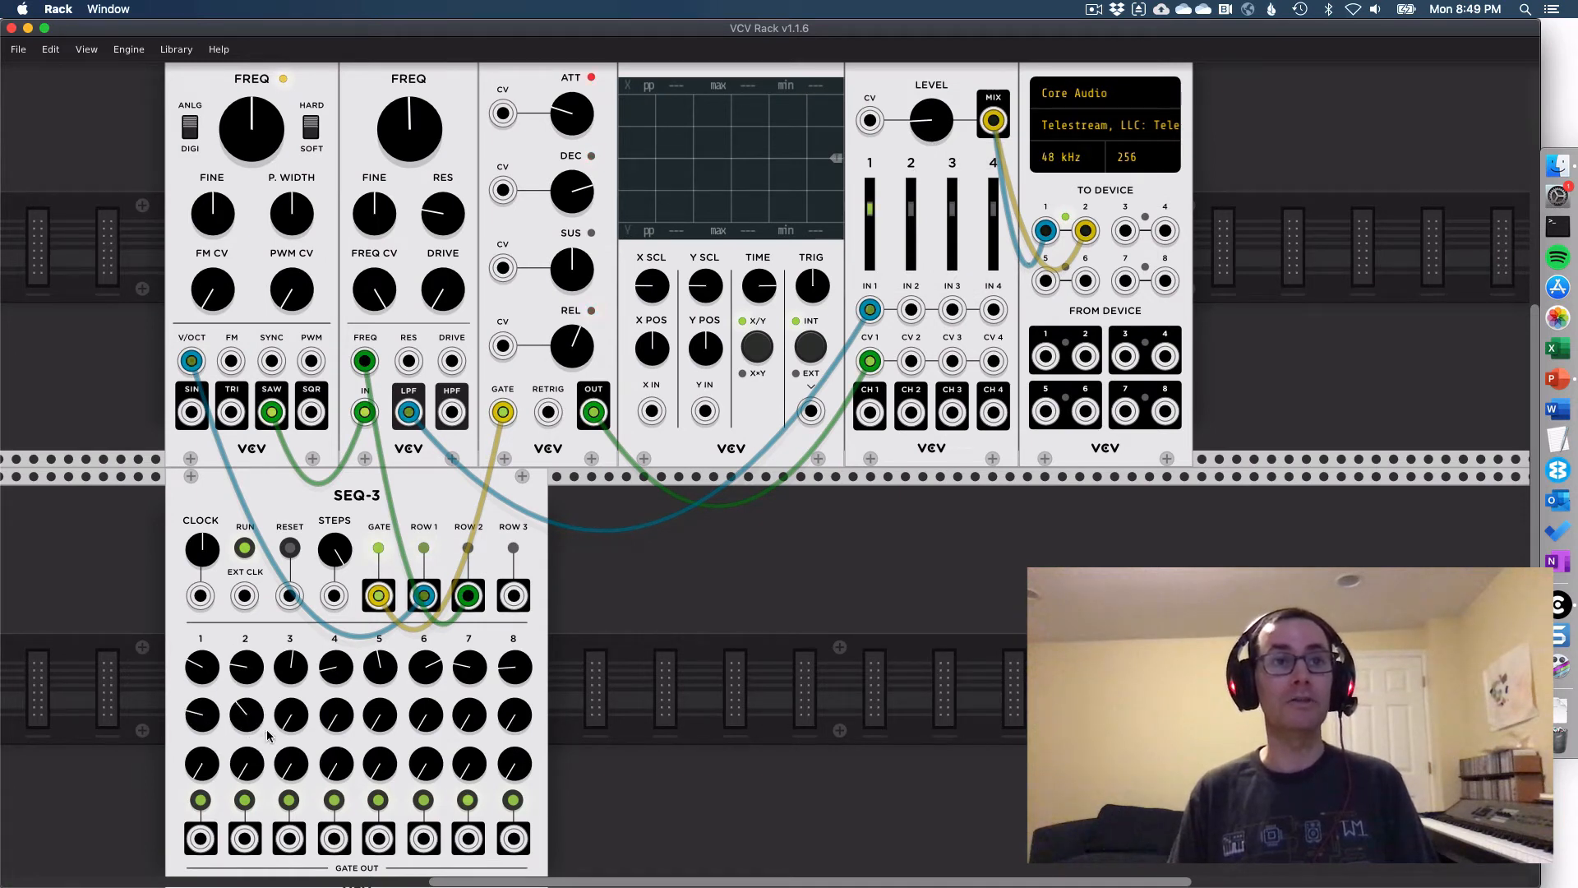
left_click_drag(291, 715, 291, 646)
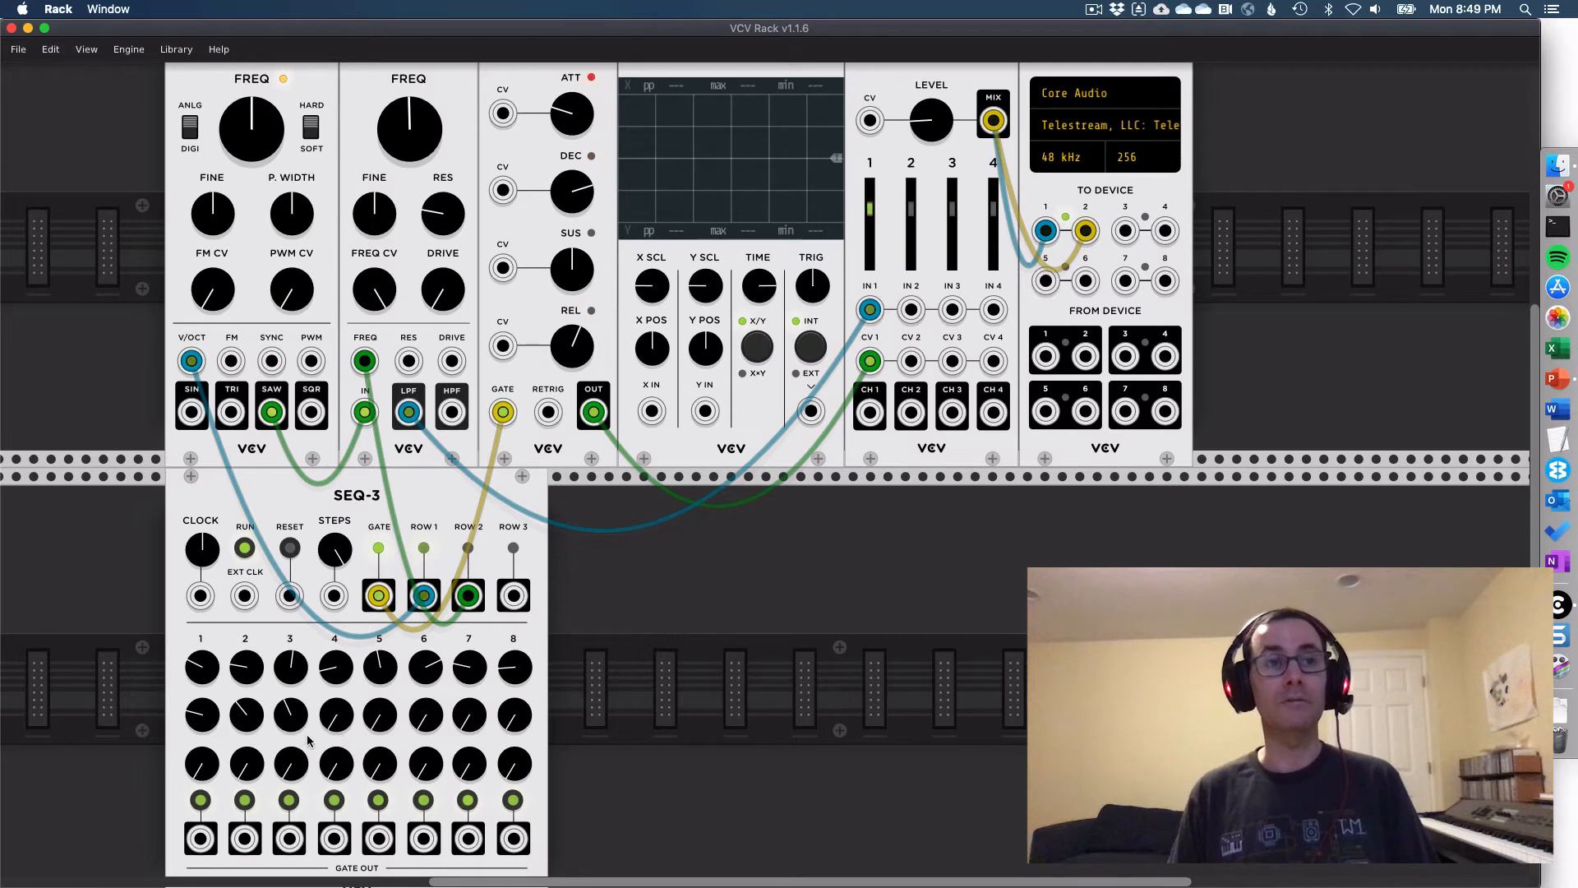
left_click_drag(335, 717, 335, 543)
left_click_drag(380, 718, 380, 621)
left_click_drag(426, 728, 472, 526)
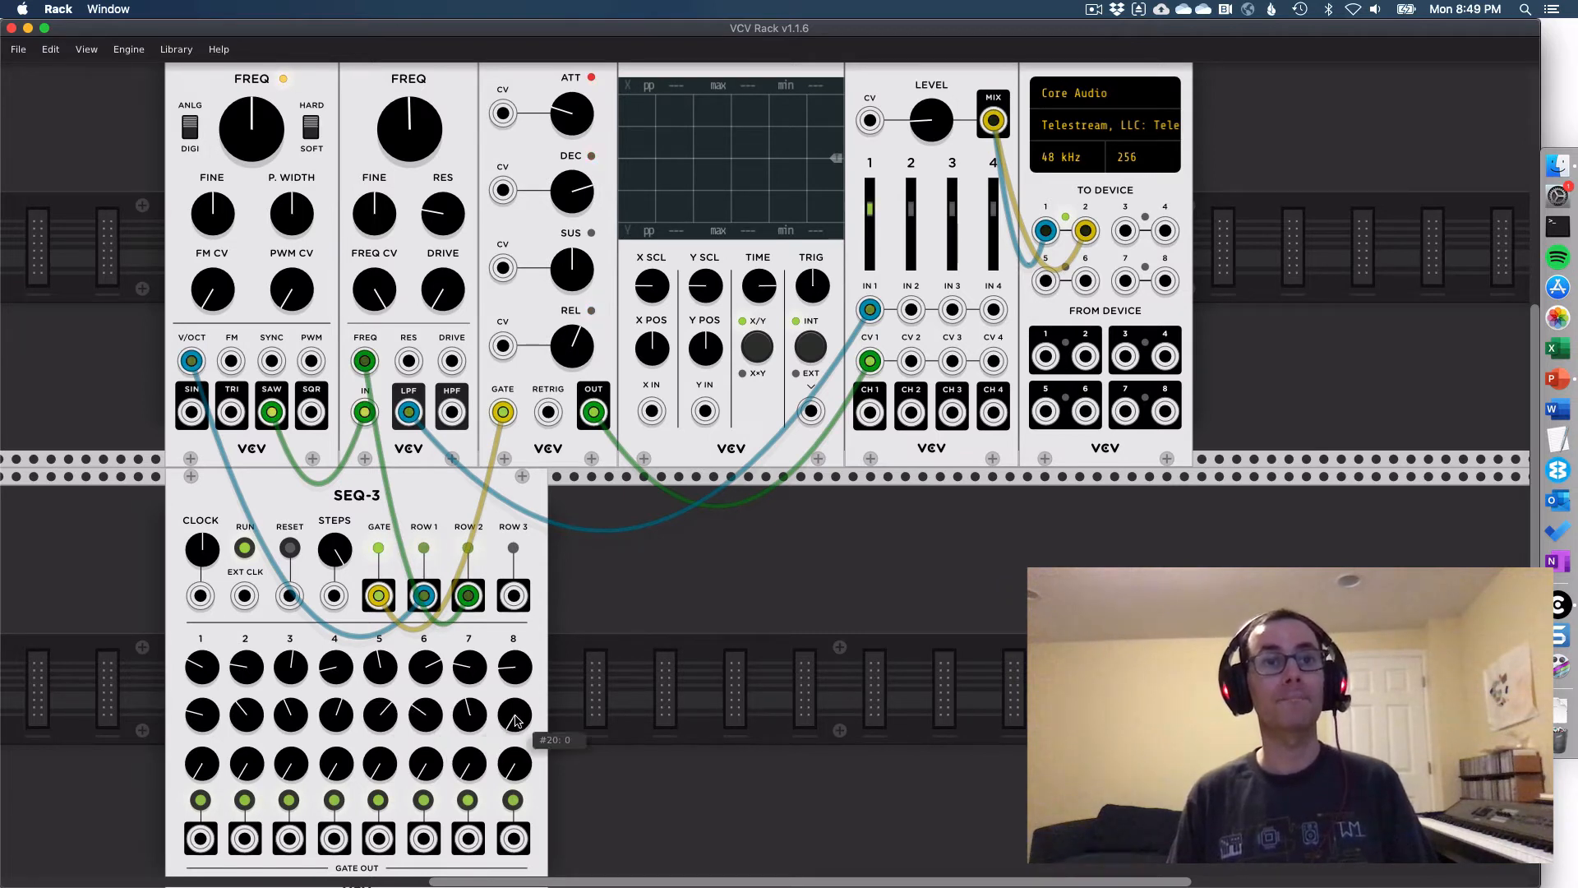
left_click_drag(514, 717, 514, 576)
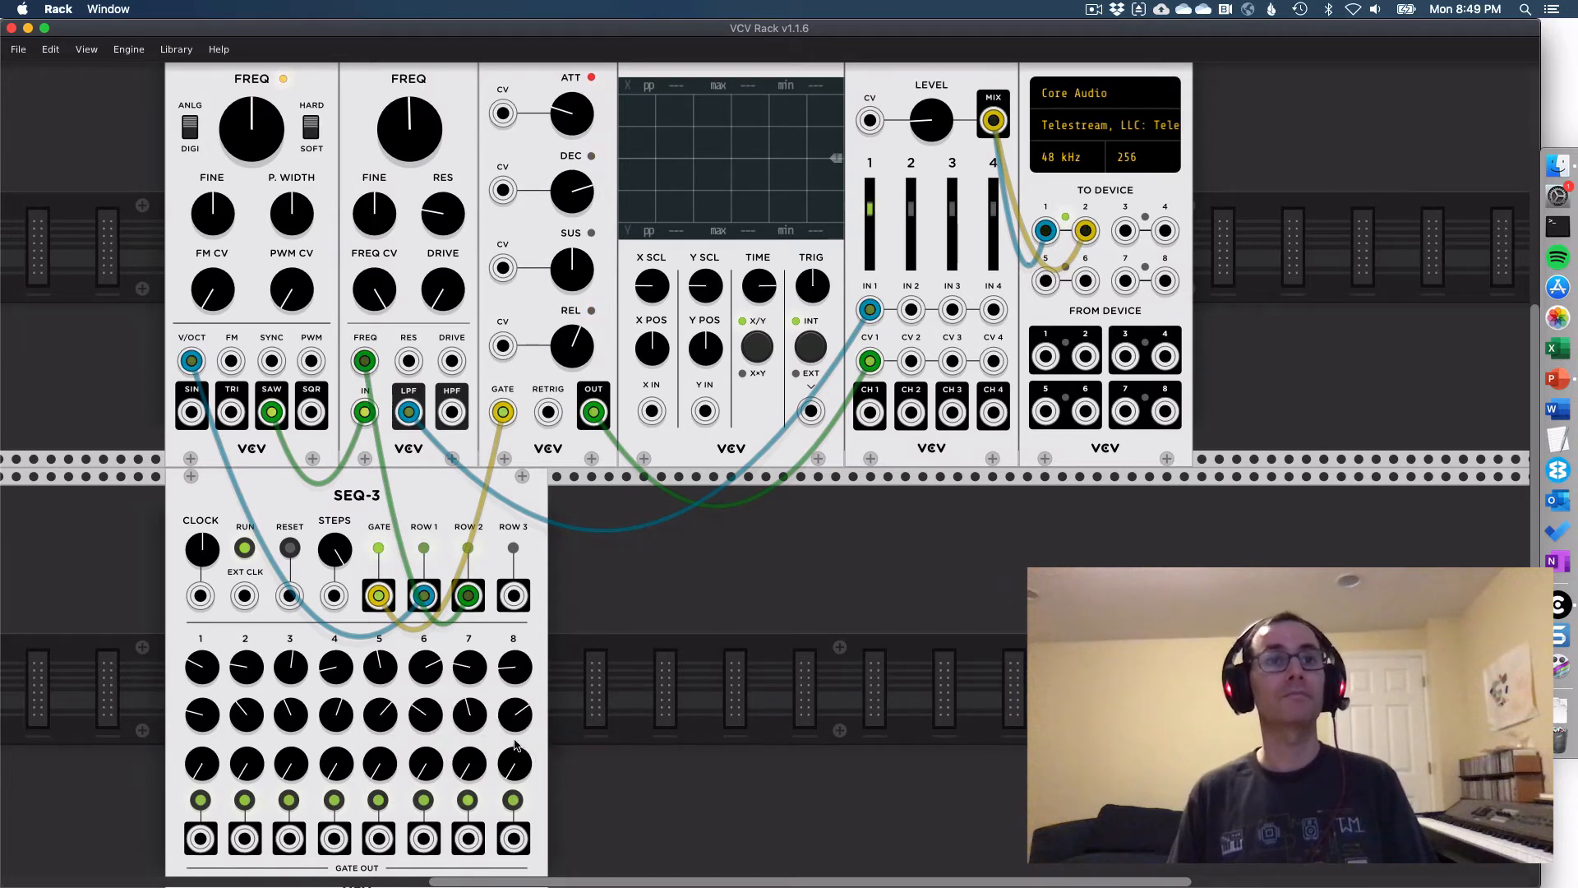
- Lower the mixer's master level to about -11 dB and connect SEQ-3's ROW 3 output to the mixer's level CV input
scroll(580, 681, "up", 3)
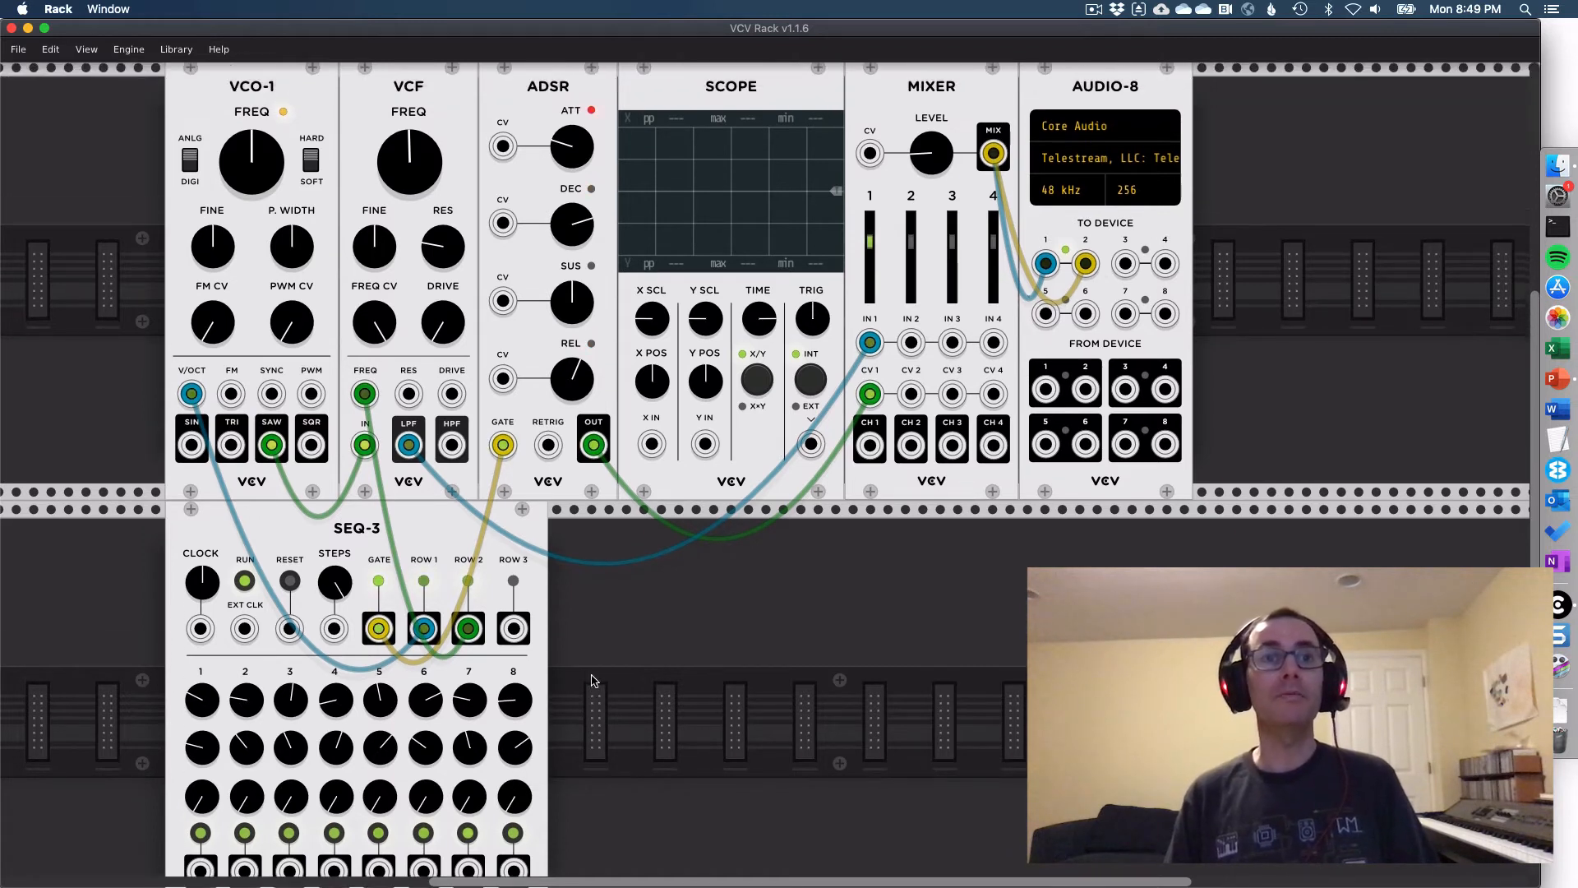
mouse_move(923, 204)
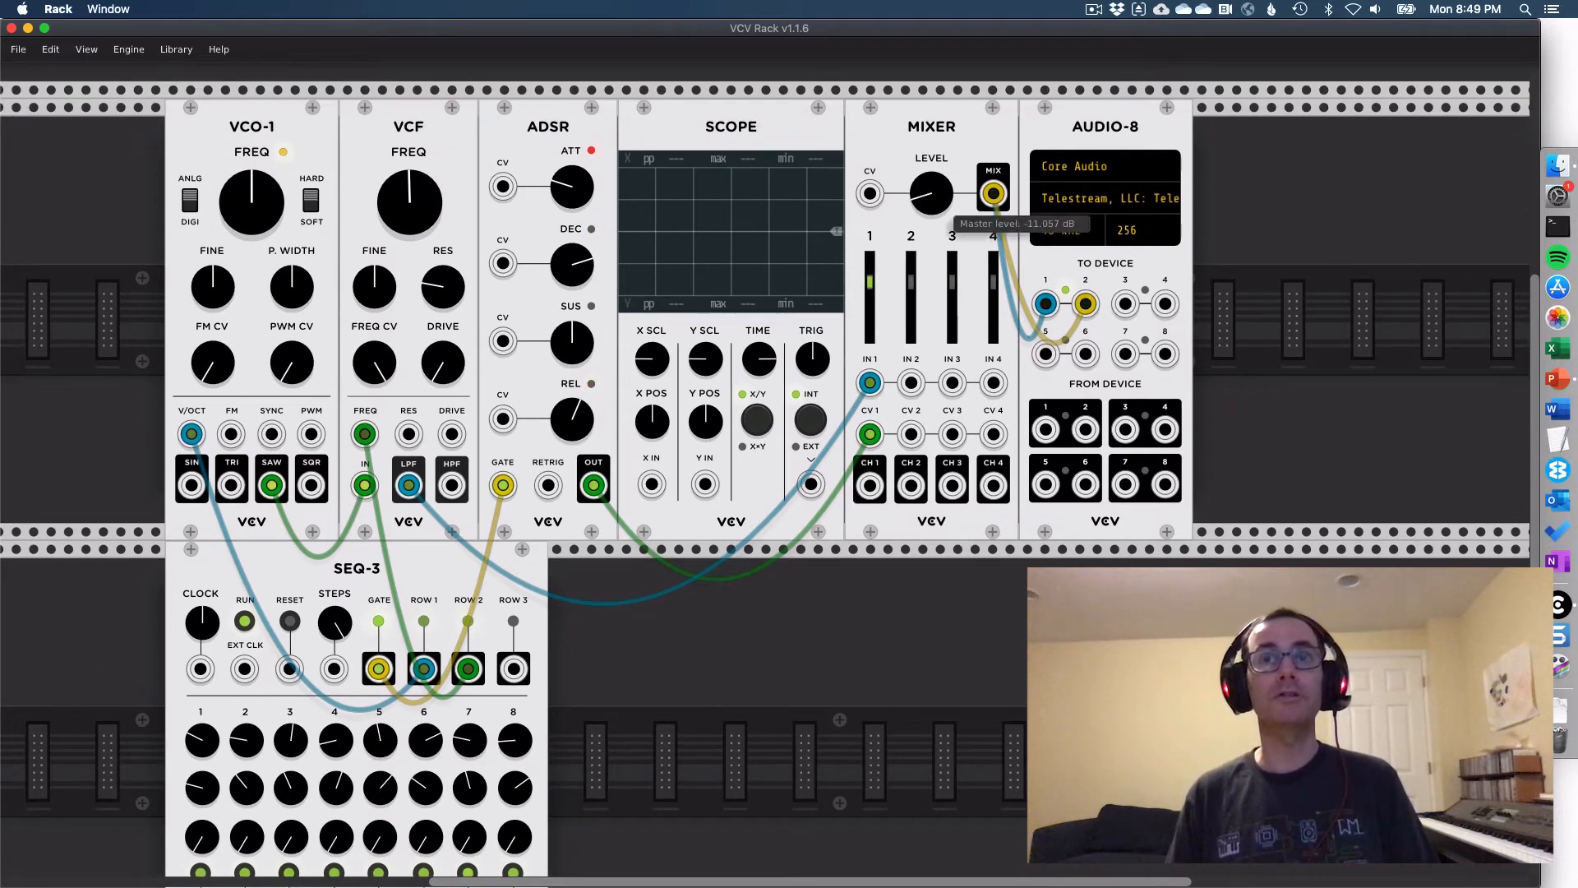
left_click_drag(923, 205, 935, 199)
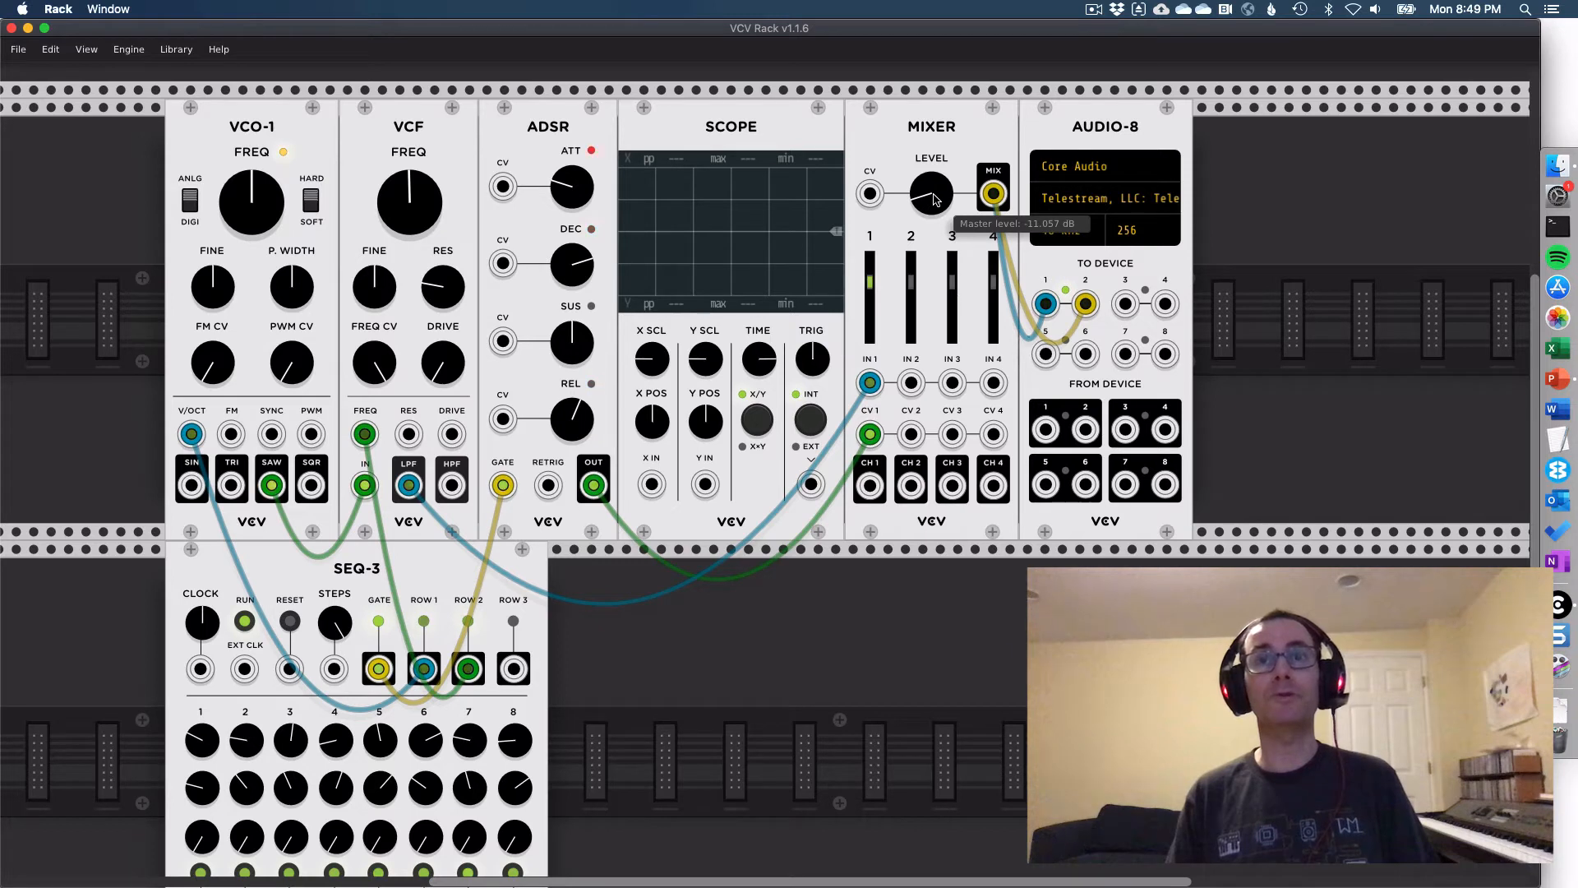
left_click_drag(512, 668, 873, 195)
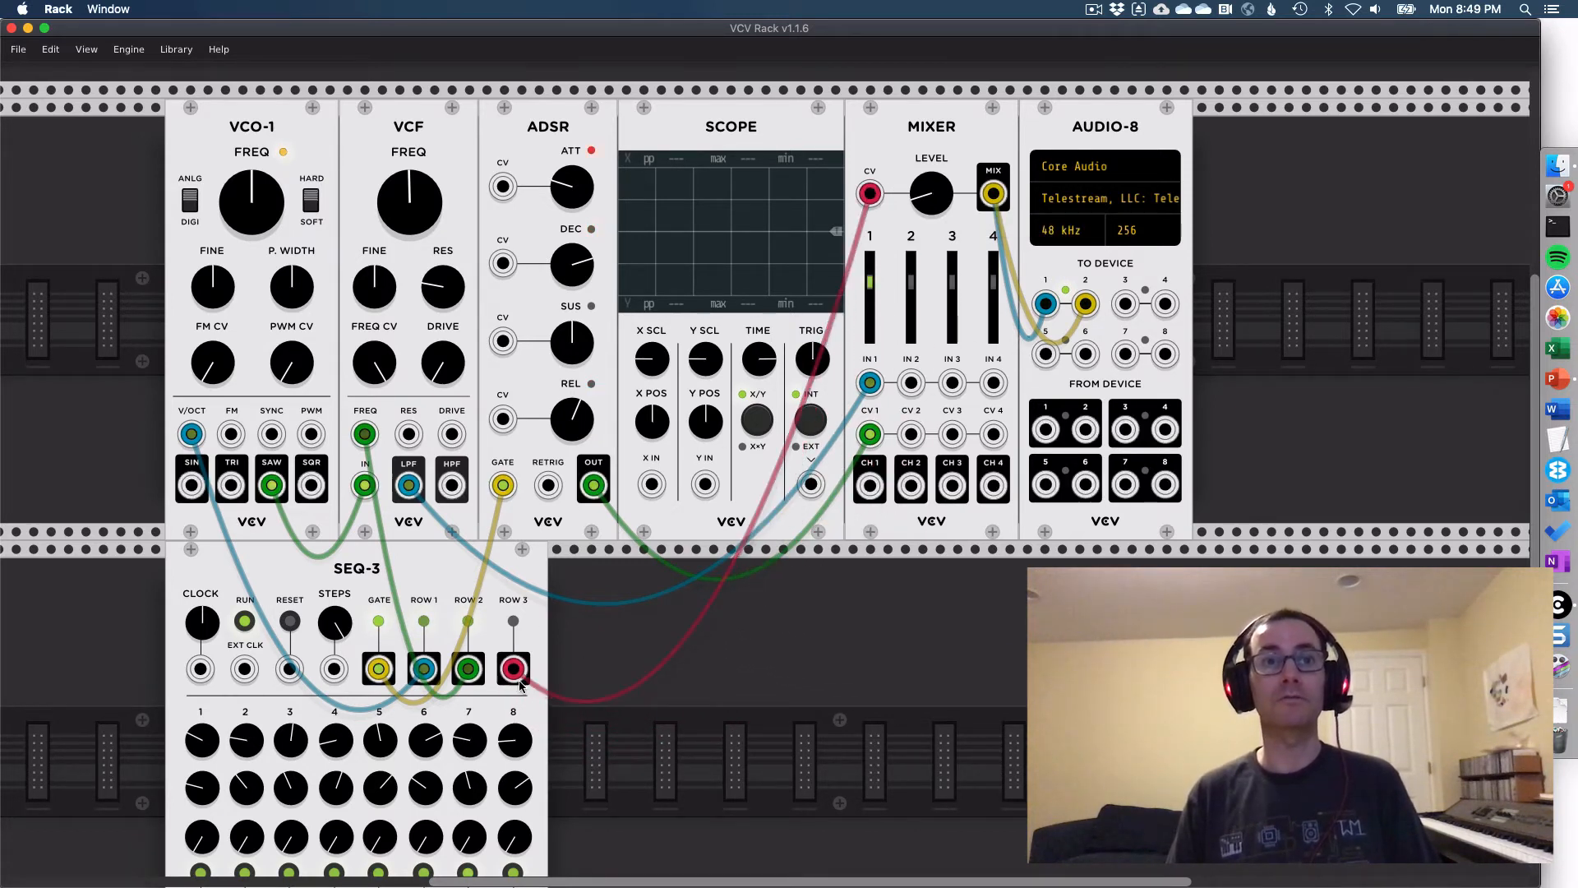
- Set varied values on SEQ-3's third-row knobs for steps 1 to 8, with step 3 at about 5.67 and step 4 at about 7.53
scroll(703, 658, "down", 2)
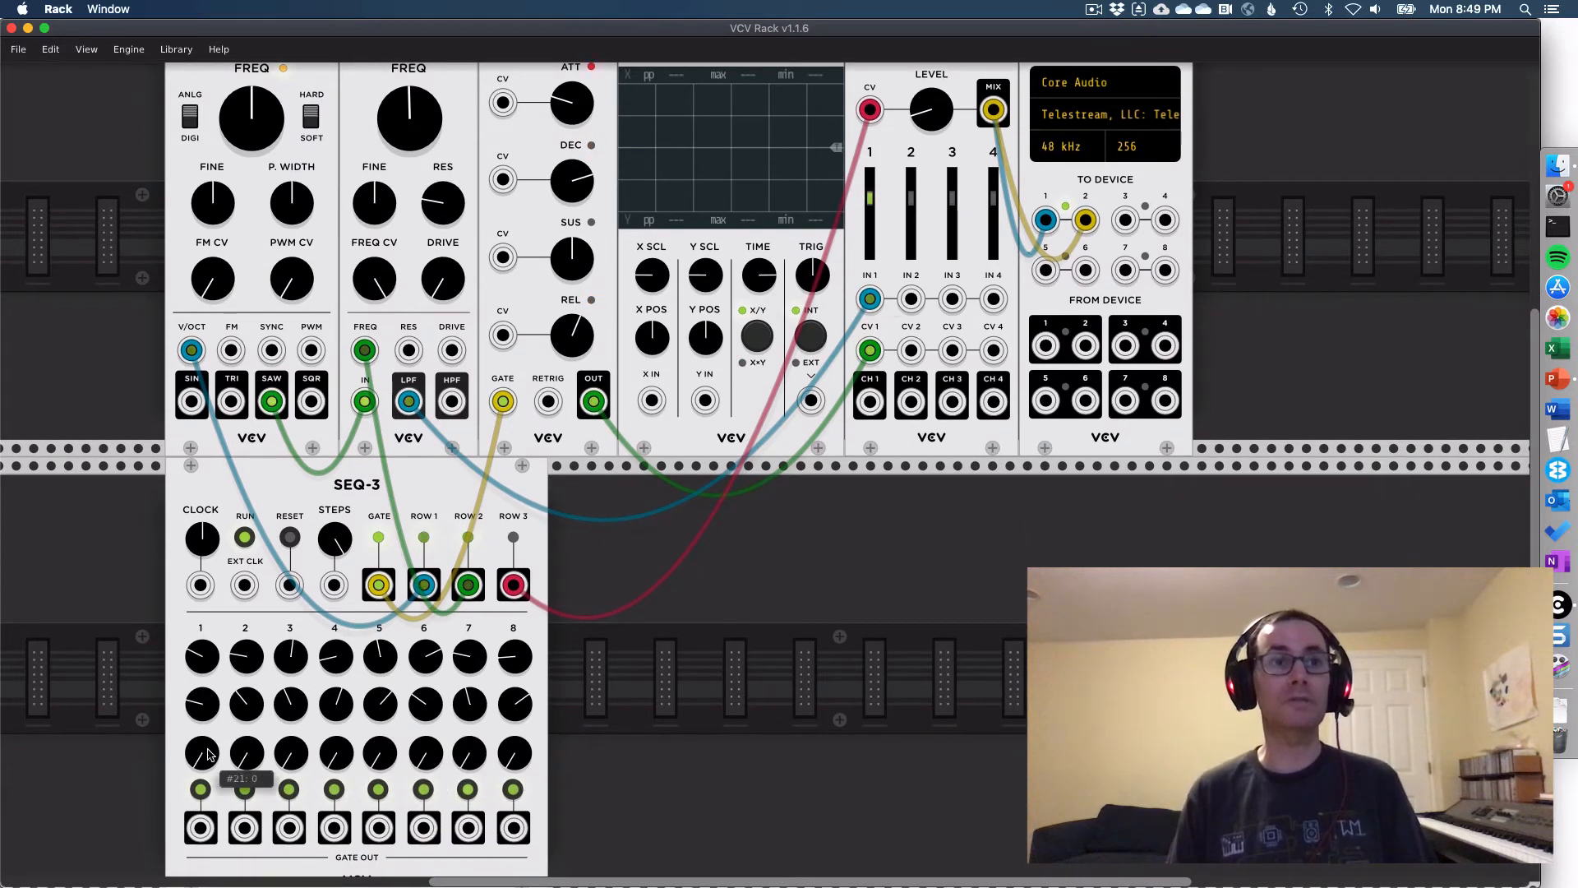
left_click_drag(198, 758, 198, 613)
left_click_drag(244, 764, 244, 707)
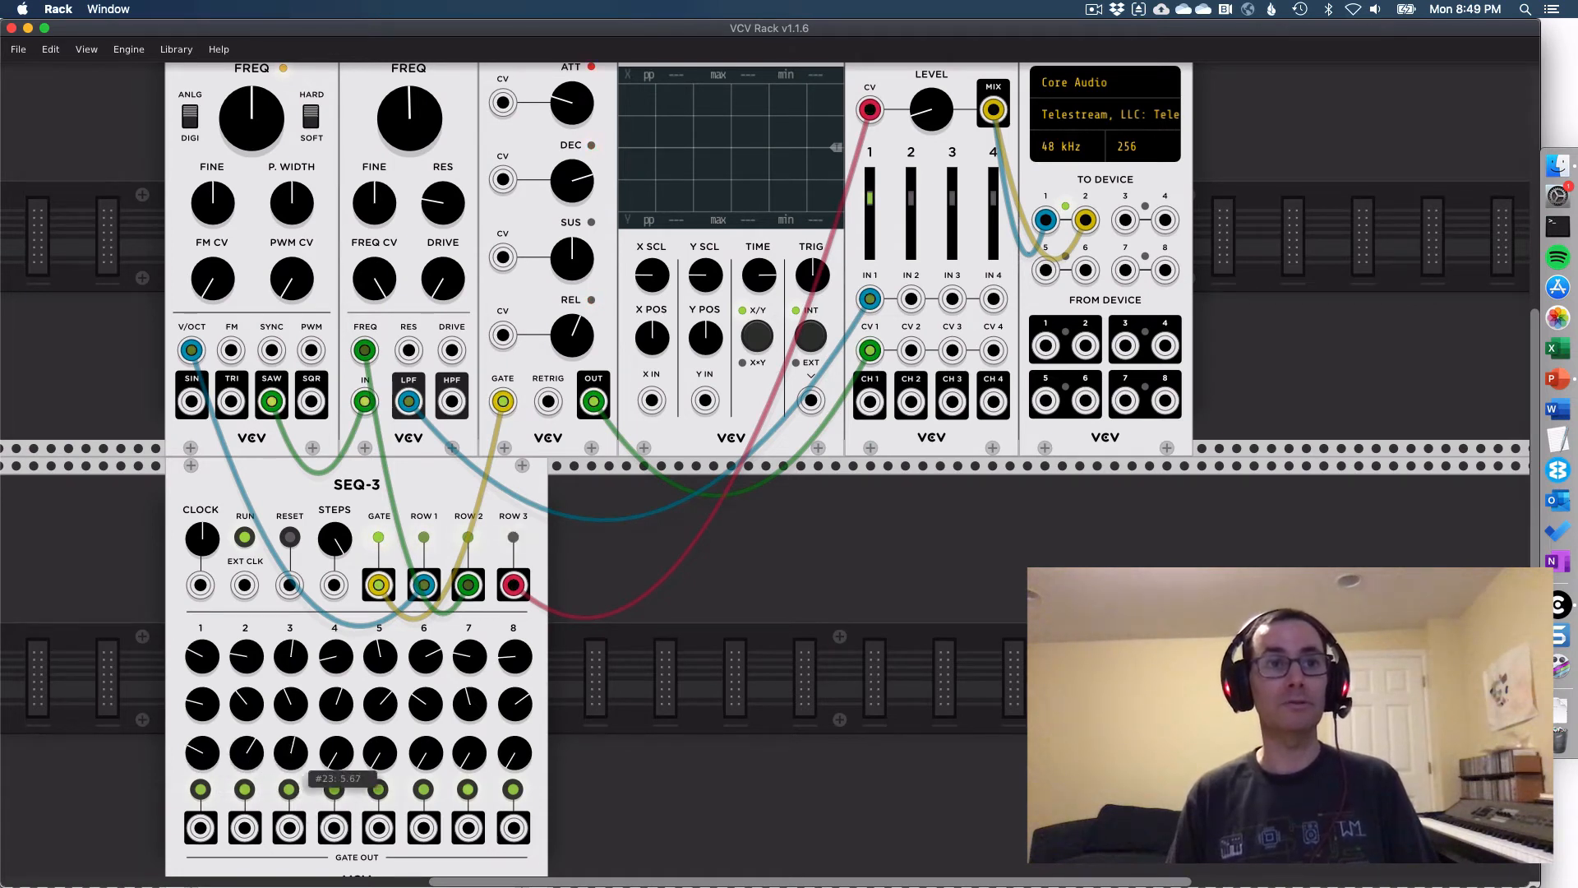
left_click_drag(347, 771, 348, 715)
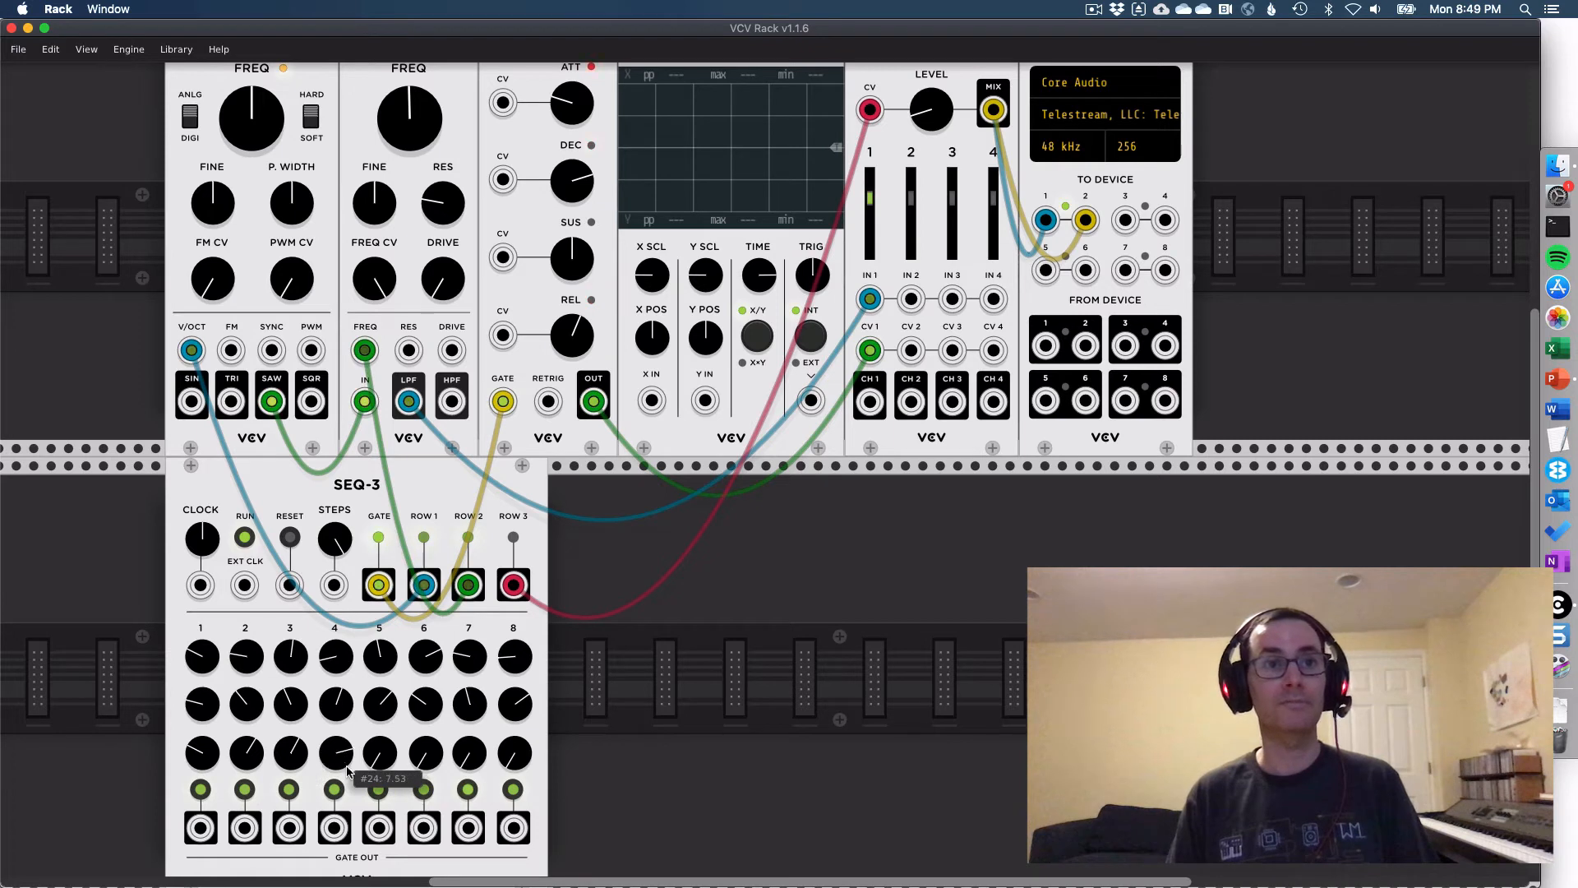
left_click_drag(385, 768, 480, 706)
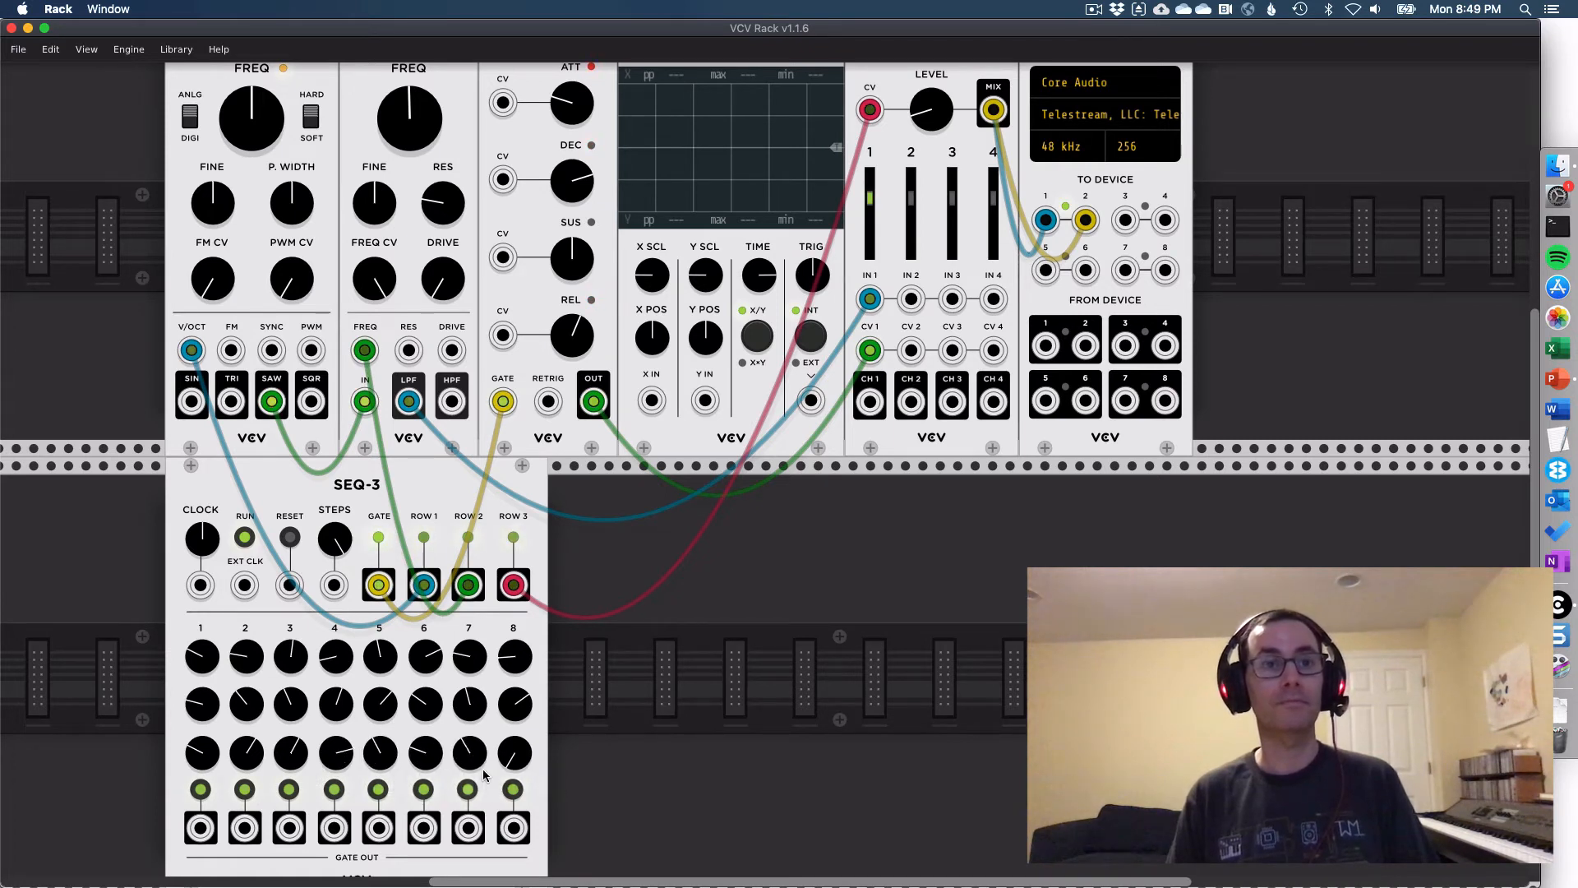
left_click_drag(520, 758, 520, 756)
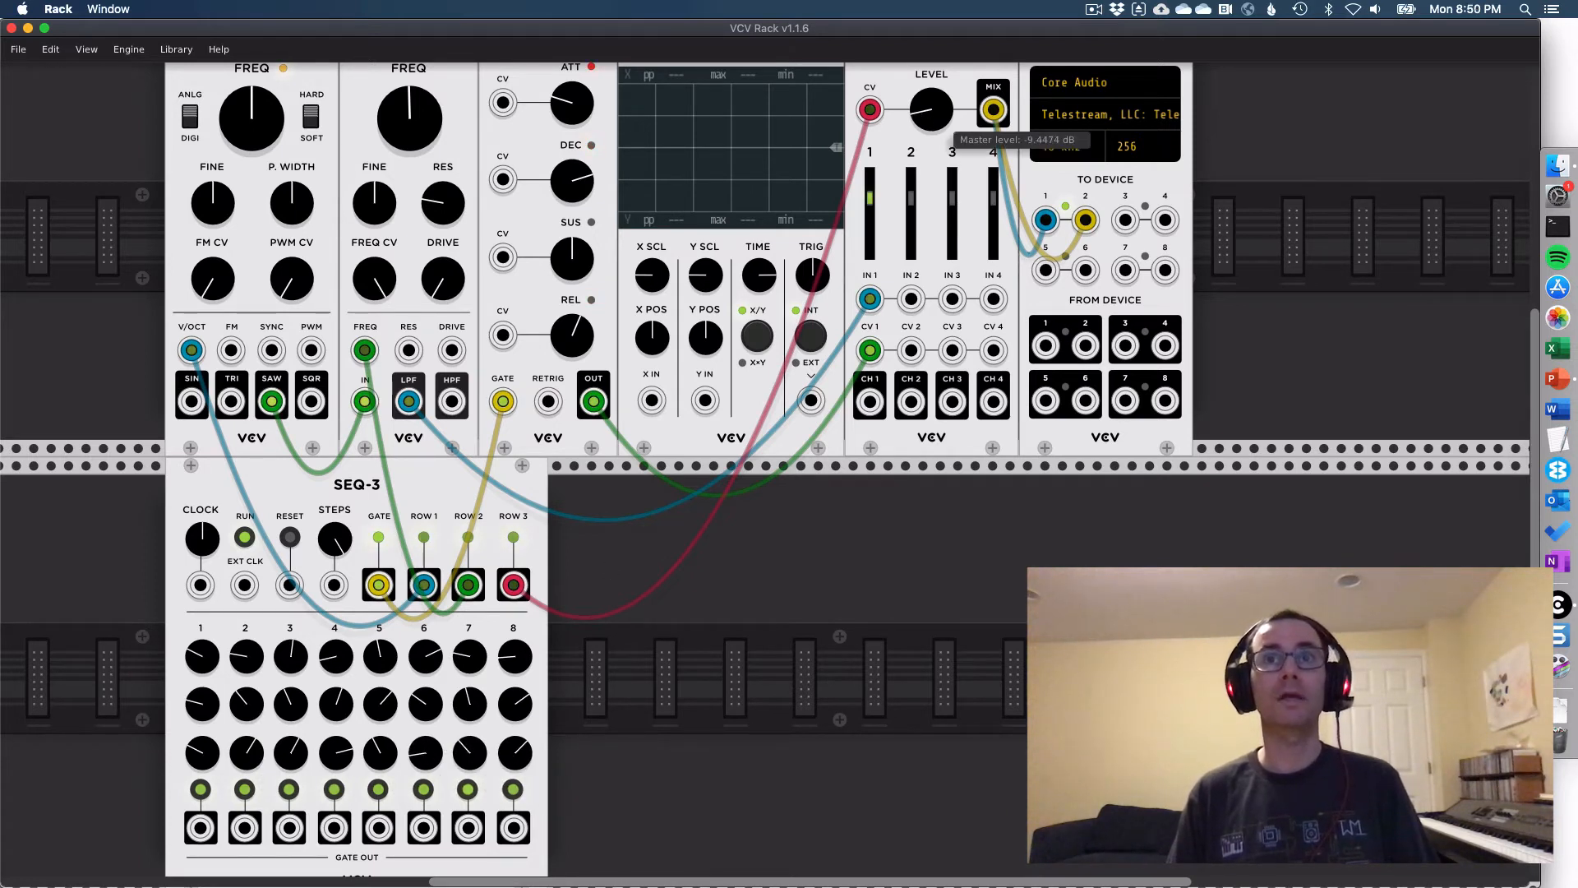
- Raise the mixer's master level and speed SEQ-3's clock up to about 389 bpm, then stop the sequencer
mouse_move(925, 122)
left_mouse_down()
mouse_move(925, 107)
mouse_move(920, 131)
left_mouse_up()
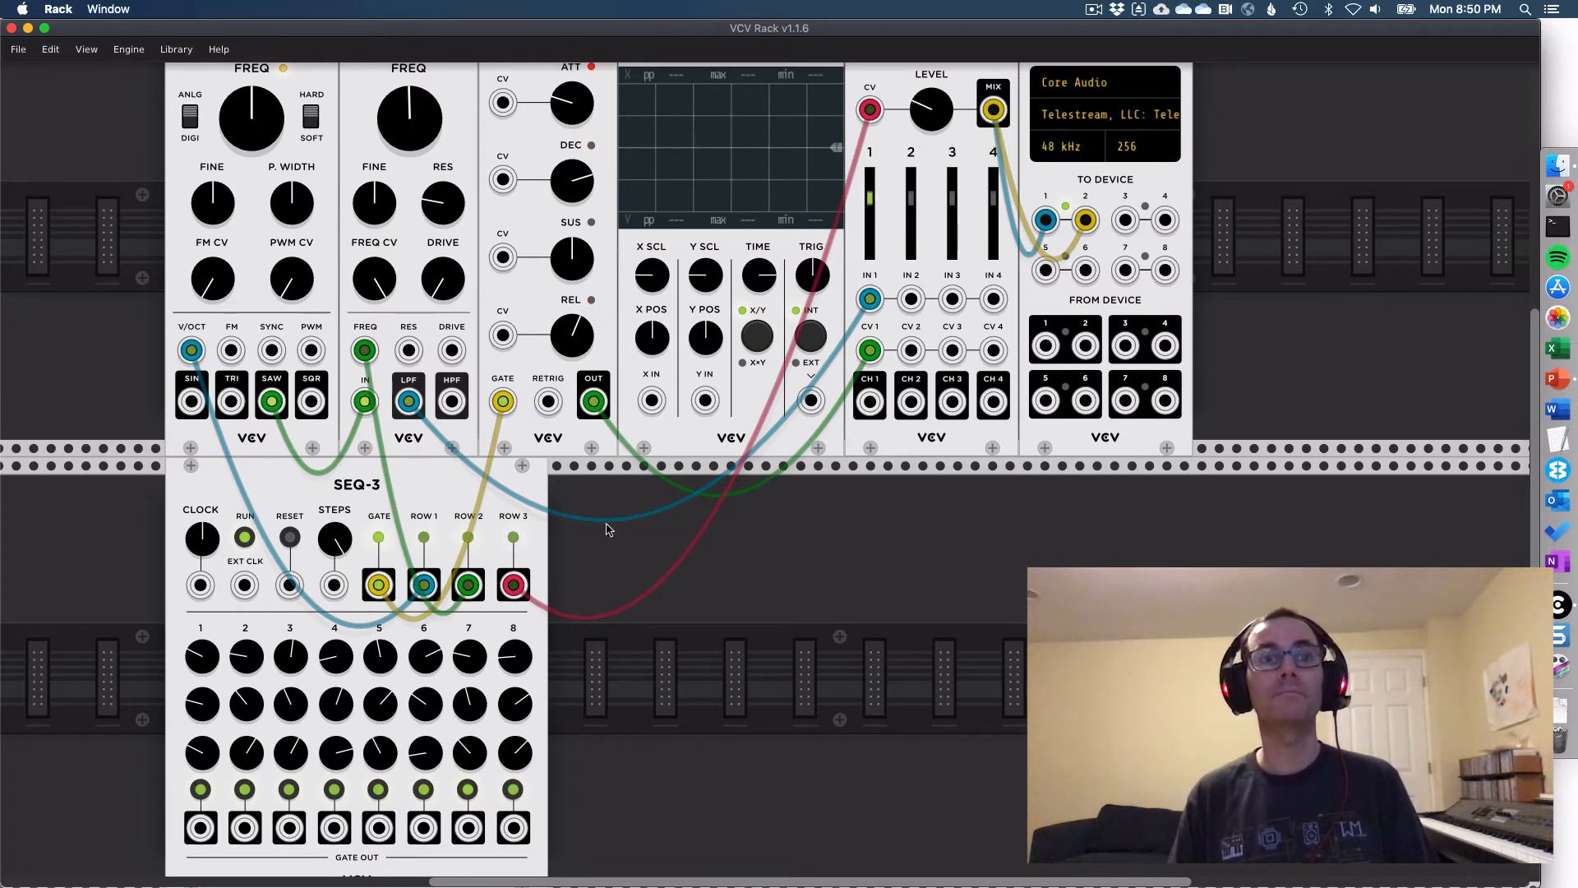
left_click_drag(199, 542, 199, 499)
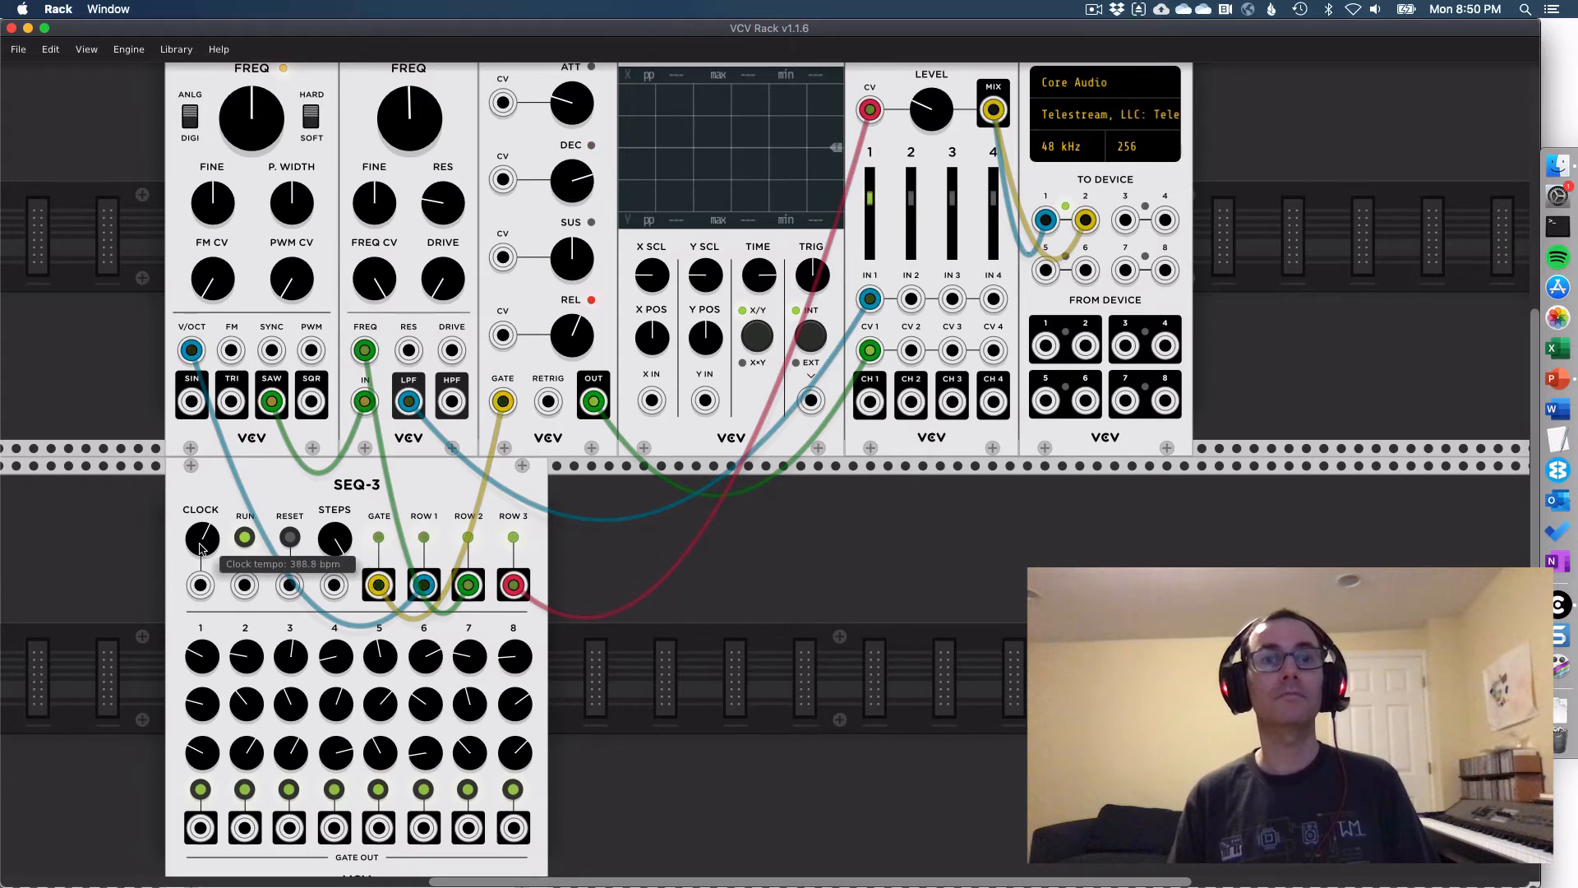
left_click(244, 538)
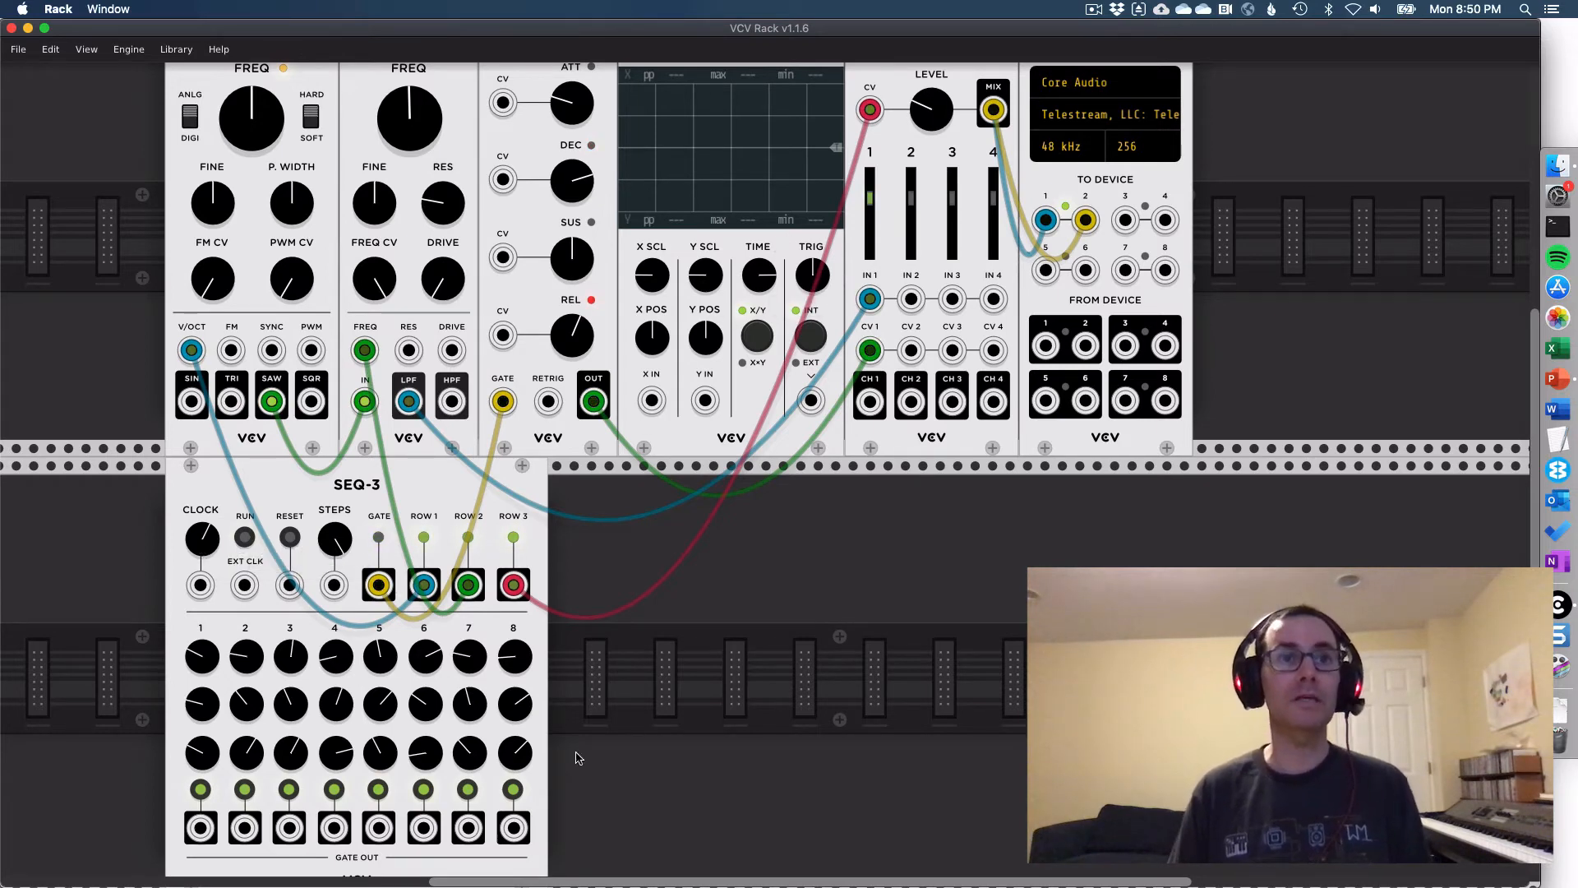
key("super+Tab")
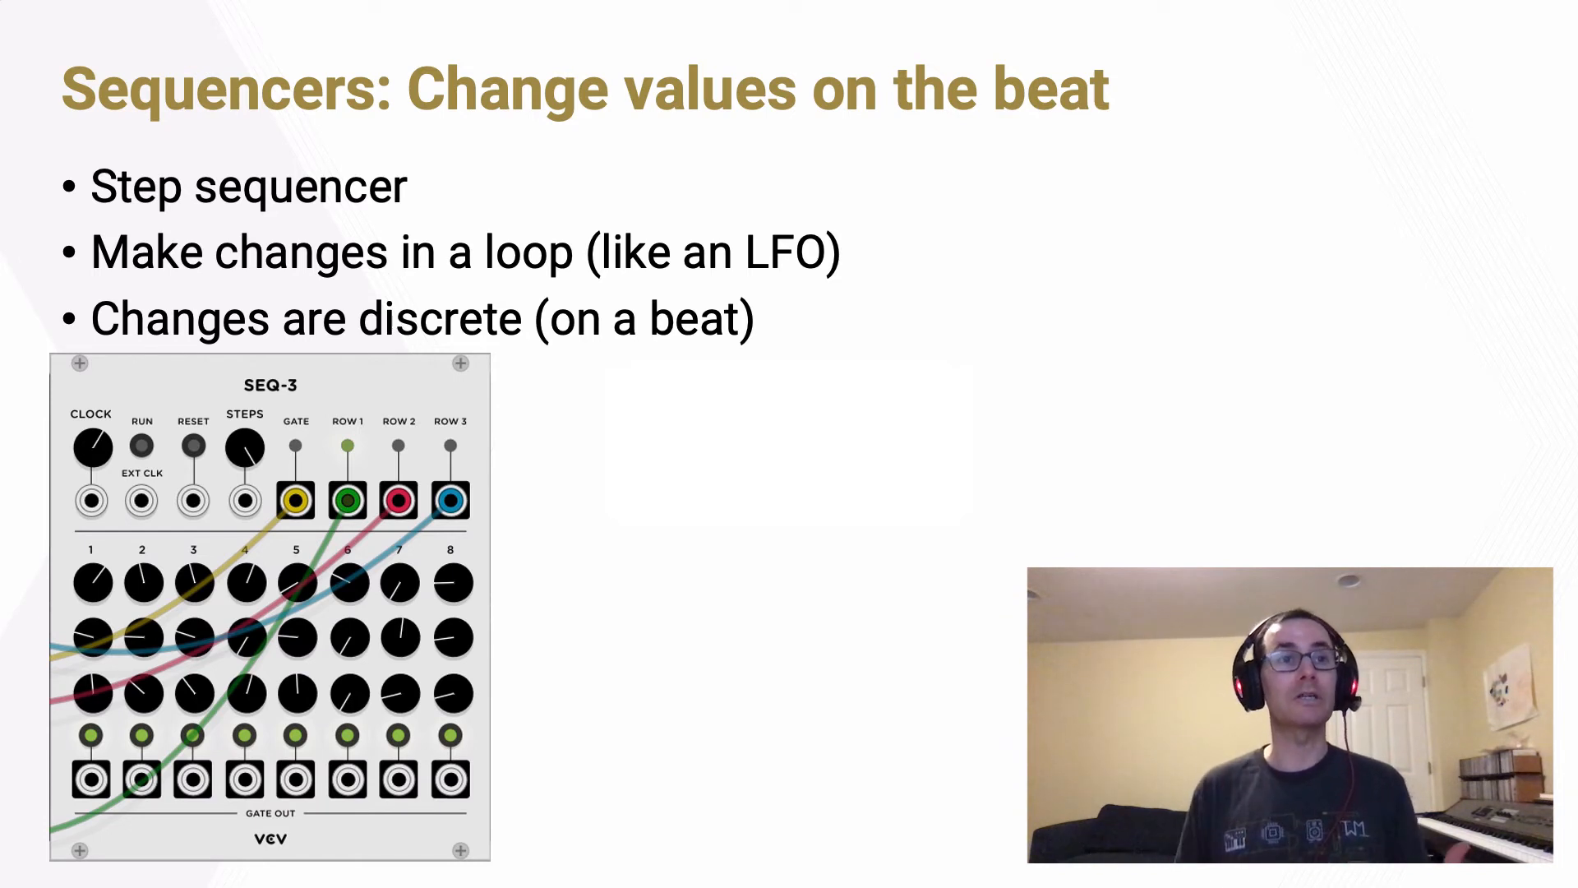
key("Right")
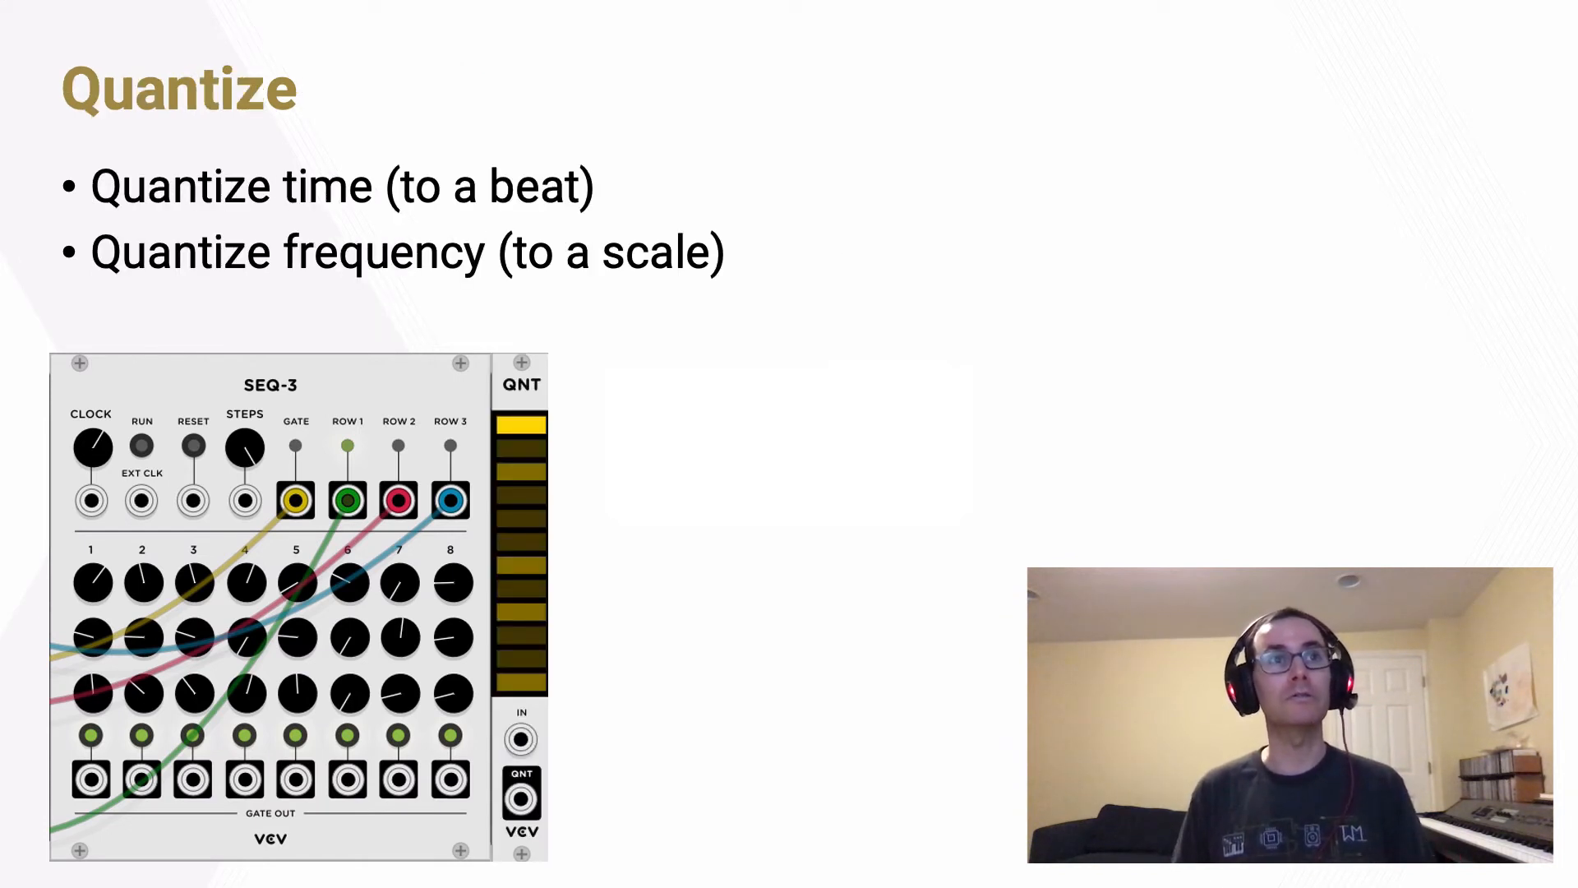